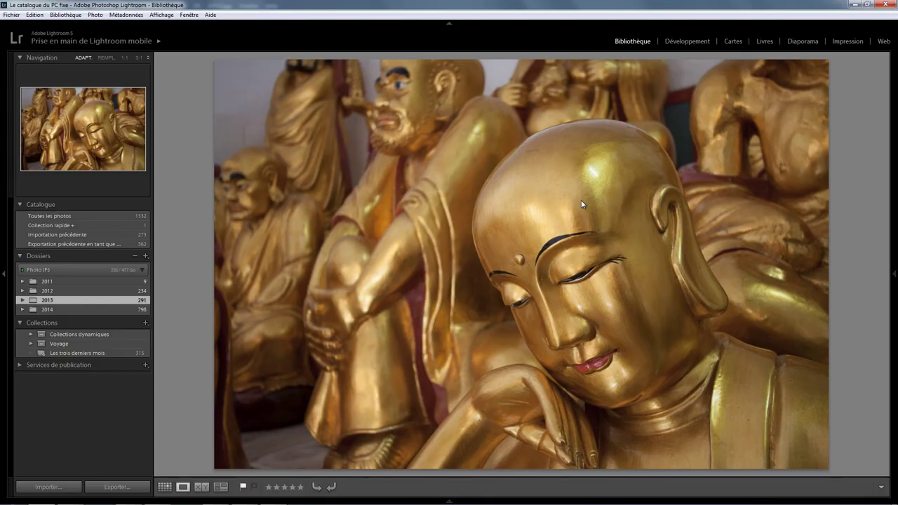
Step: Open the statue photo's export settings and remove the Outer Borders and Inner Borders actions
right_click(580, 200)
mouse_move(608, 387)
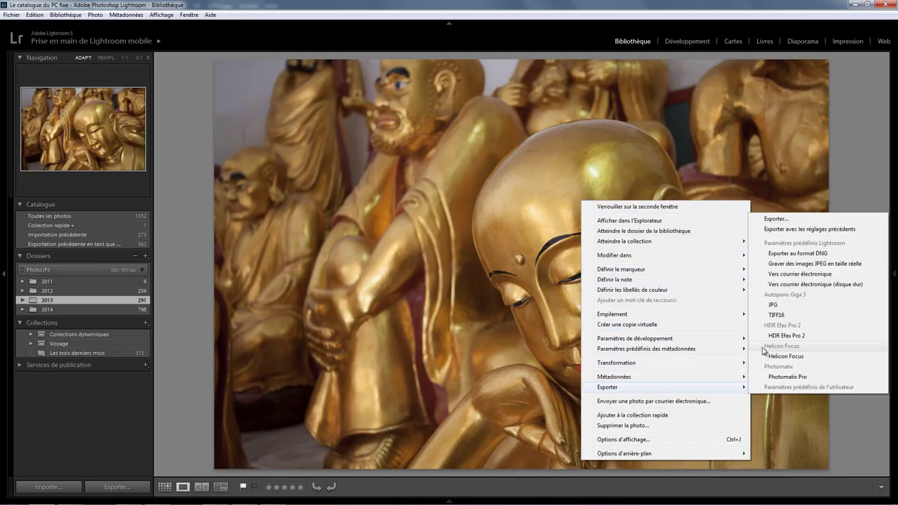
left_click(775, 219)
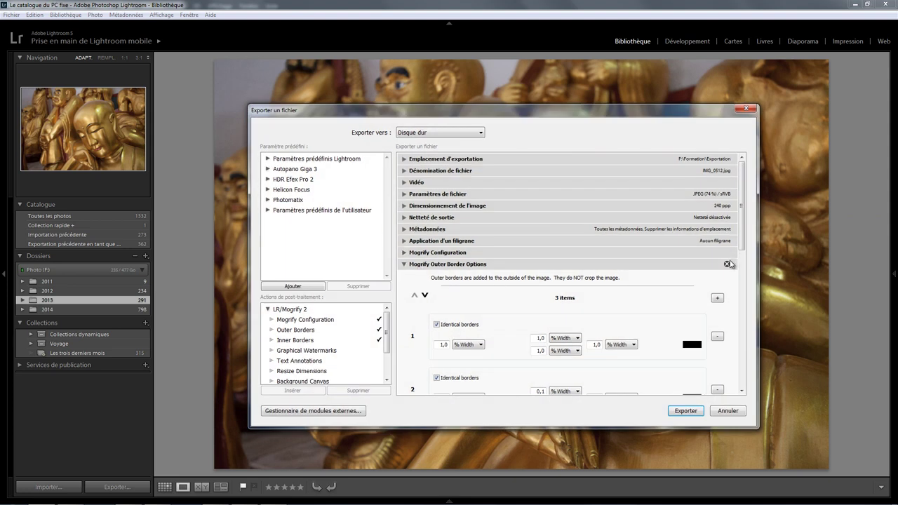
left_click(726, 265)
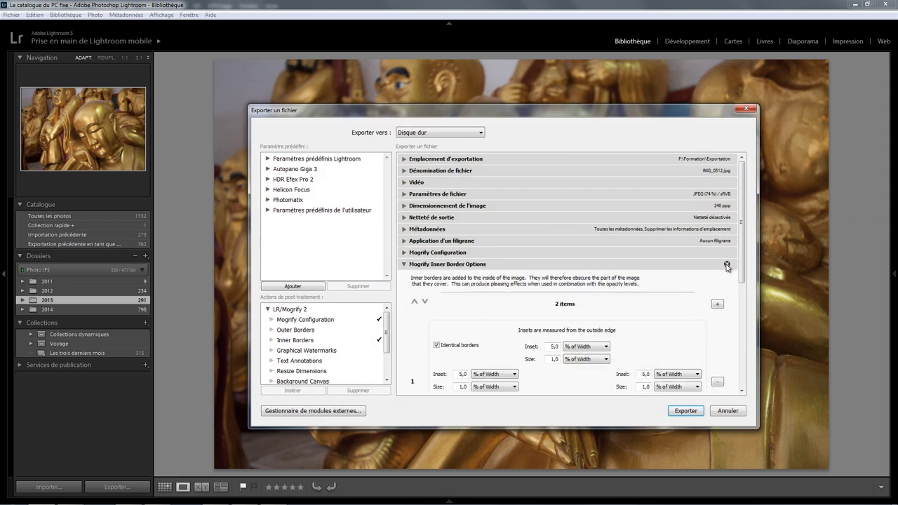
left_click(727, 265)
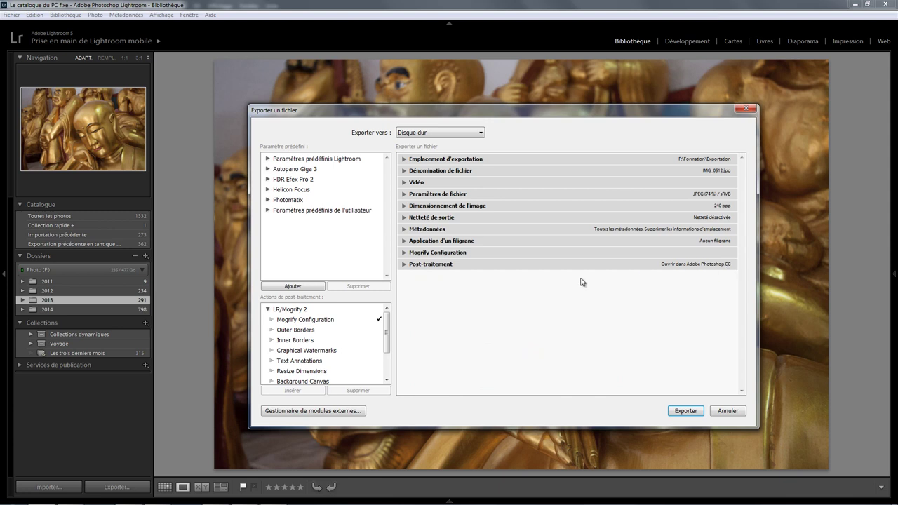
left_click(302, 352)
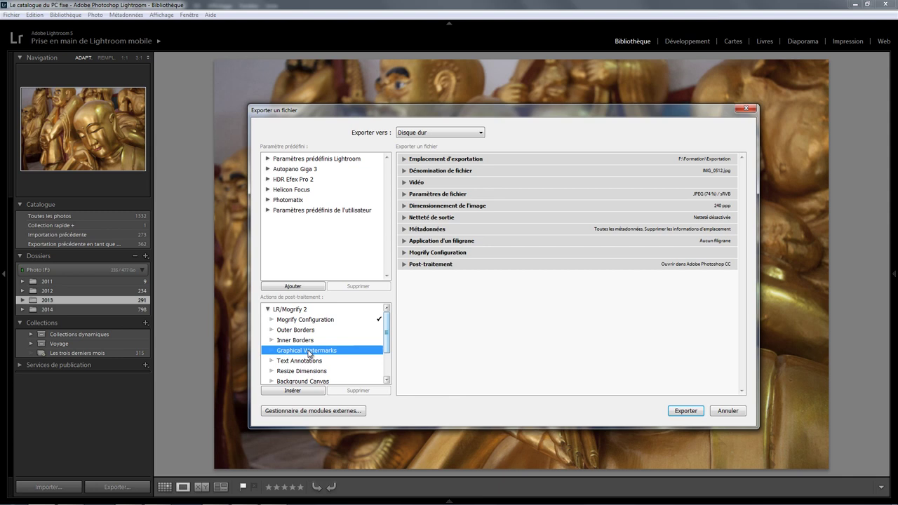
Step: Add a Graphical Watermarks entry whose image path is the OuiOui.png logo
double_click(313, 353)
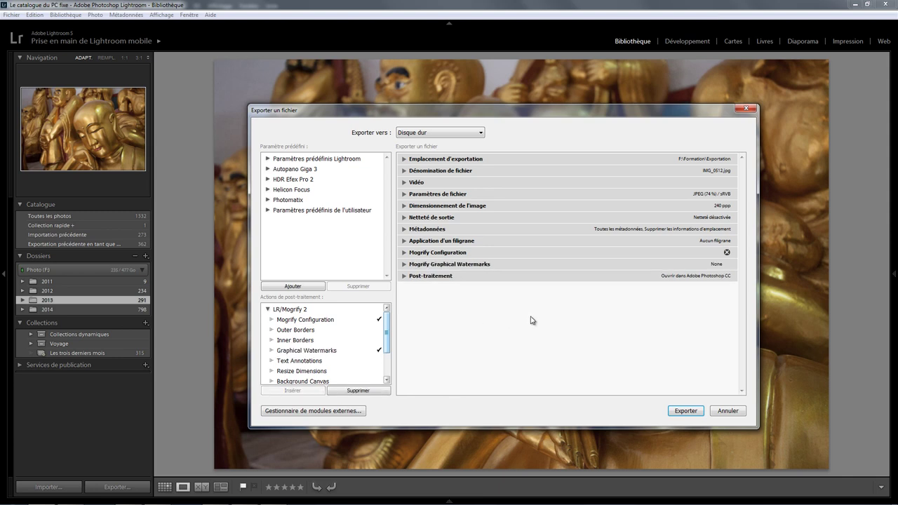
left_click(405, 265)
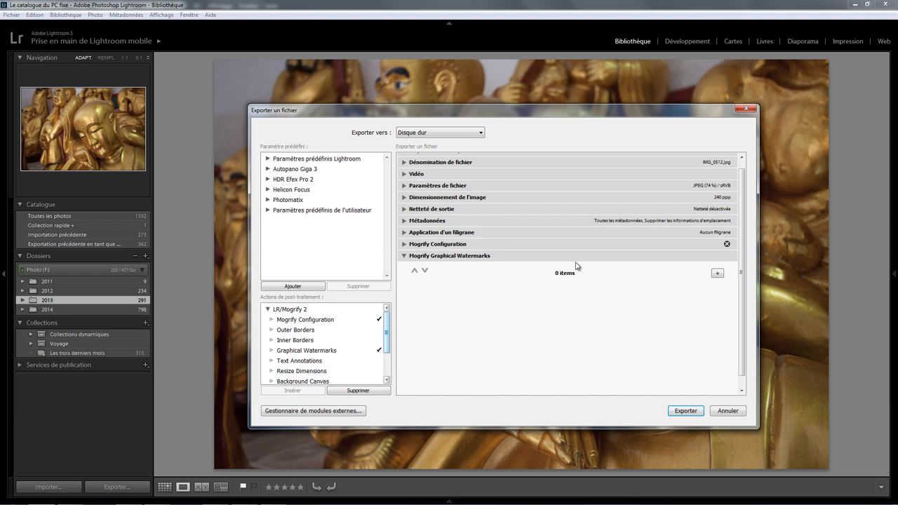
left_click(717, 273)
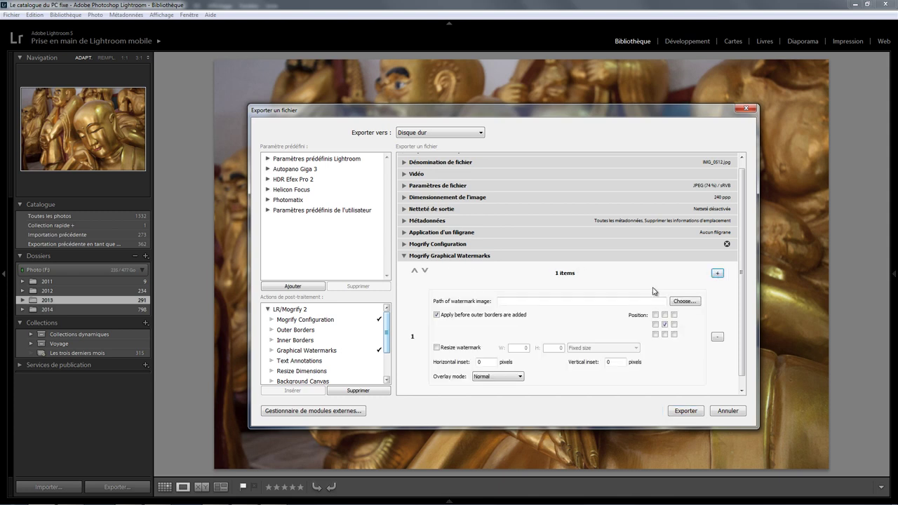
left_click(541, 302)
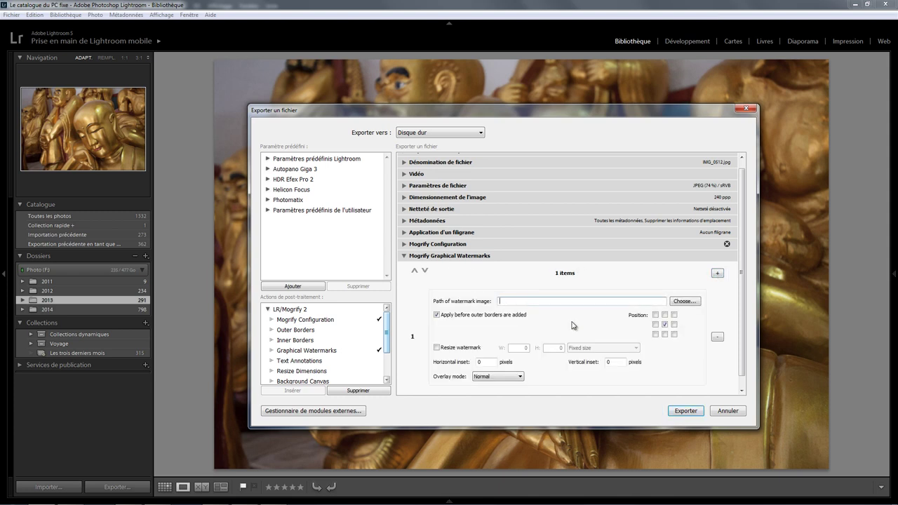
type("E:\\Internet Sites\\Oui Oui Fait de la Photo\\NewImages\\Logos\\OuiOui.png")
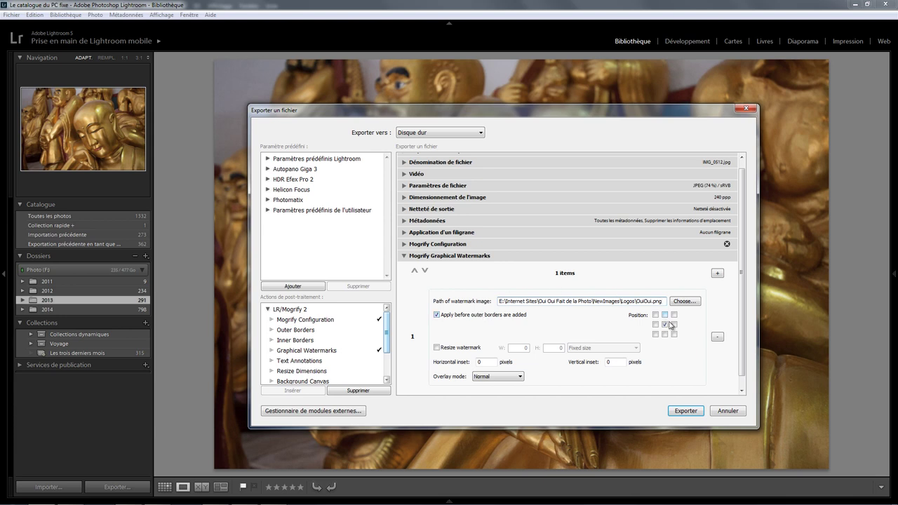
Step: Set the watermark position to the top-left corner only
left_click(655, 315)
left_click(655, 324)
left_click(665, 334)
left_click(673, 324)
left_click(673, 314)
left_click(674, 325)
left_click(655, 324)
left_click(664, 334)
left_click(674, 315)
left_click(674, 334)
left_click(655, 334)
left_click(673, 334)
left_click(673, 314)
Step: Resize the watermark to 5% of width and set a 10-pixel horizontal inset
left_click(445, 350)
left_click(606, 349)
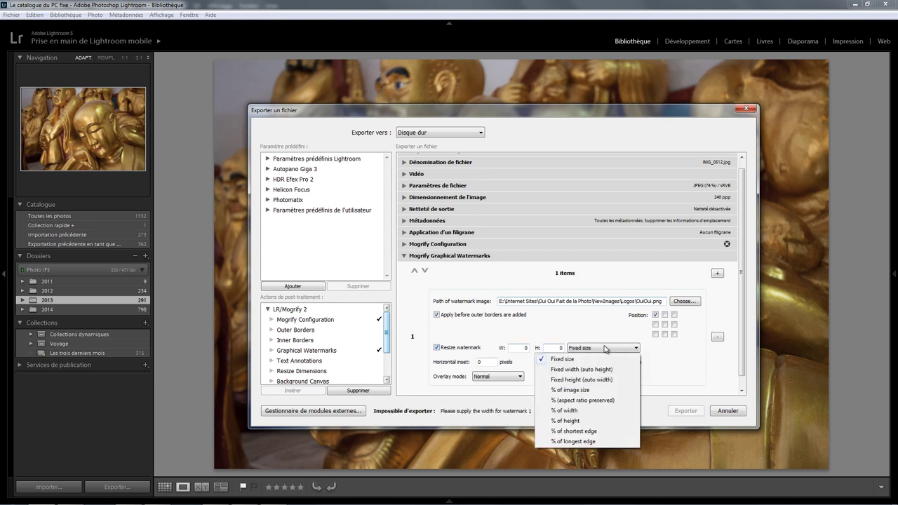
left_click(571, 410)
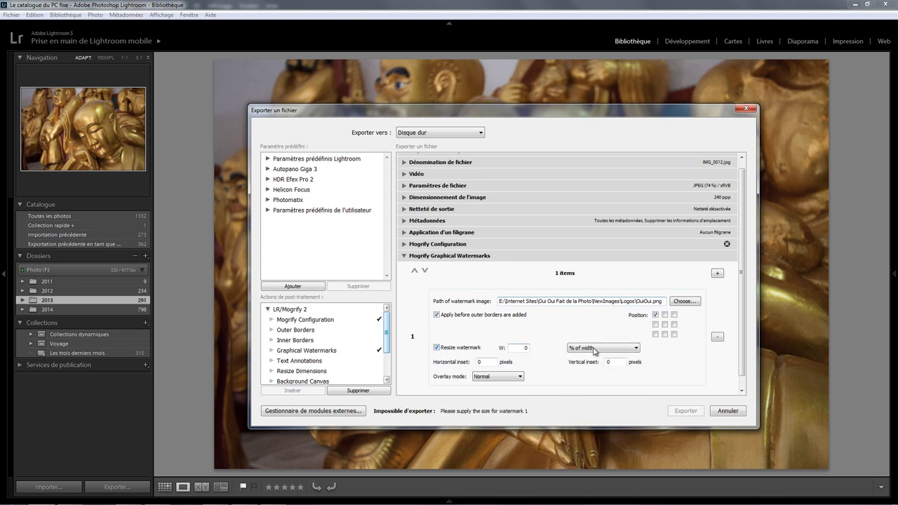
double_click(527, 349)
type("10")
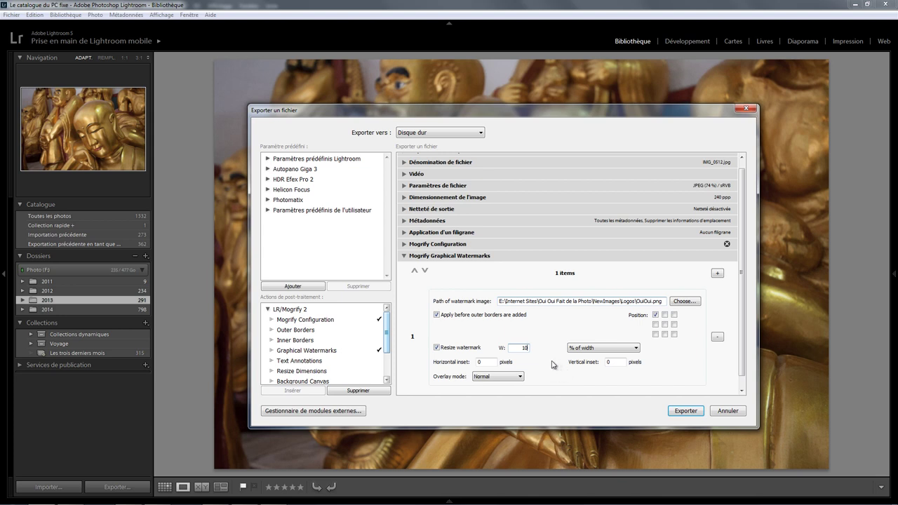
double_click(526, 347)
double_click(489, 361)
left_click(642, 367)
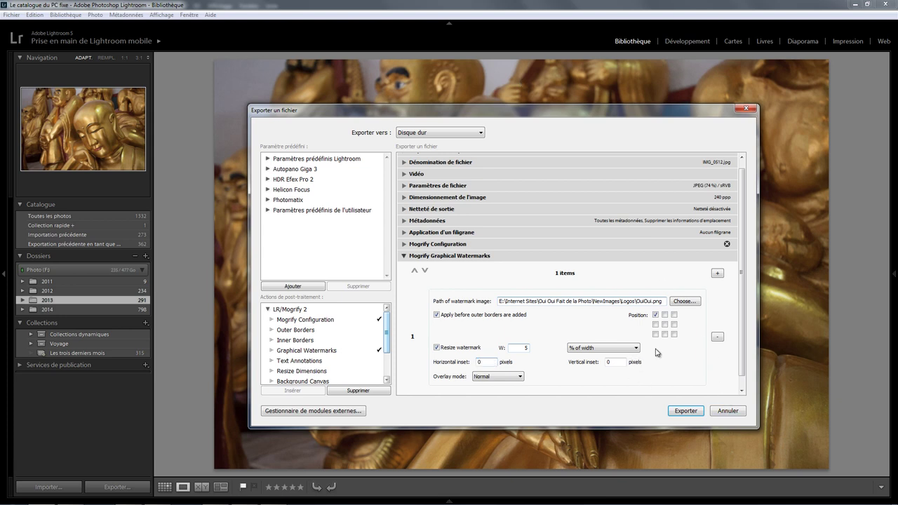
double_click(480, 362)
type("10")
type("10")
Step: Keep Normal overlay mode and add a watermark position at the middle of the right edge
left_click(495, 378)
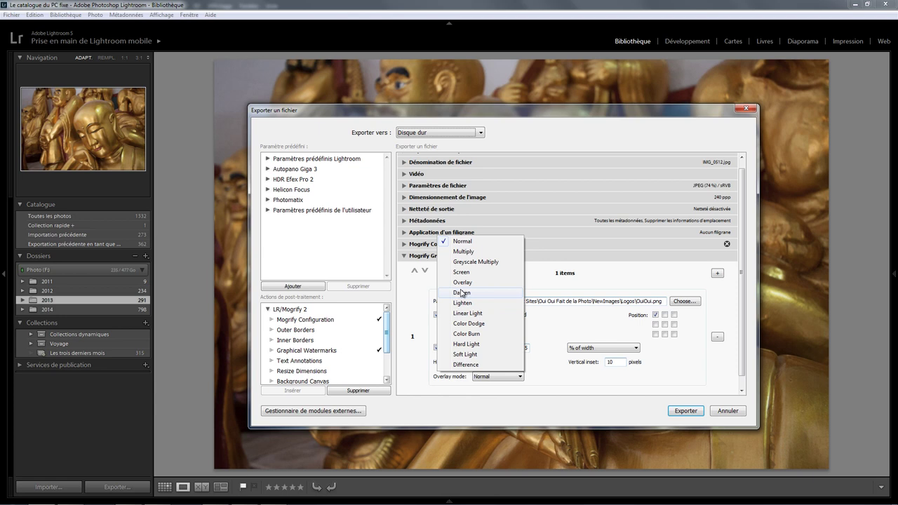
left_click(560, 322)
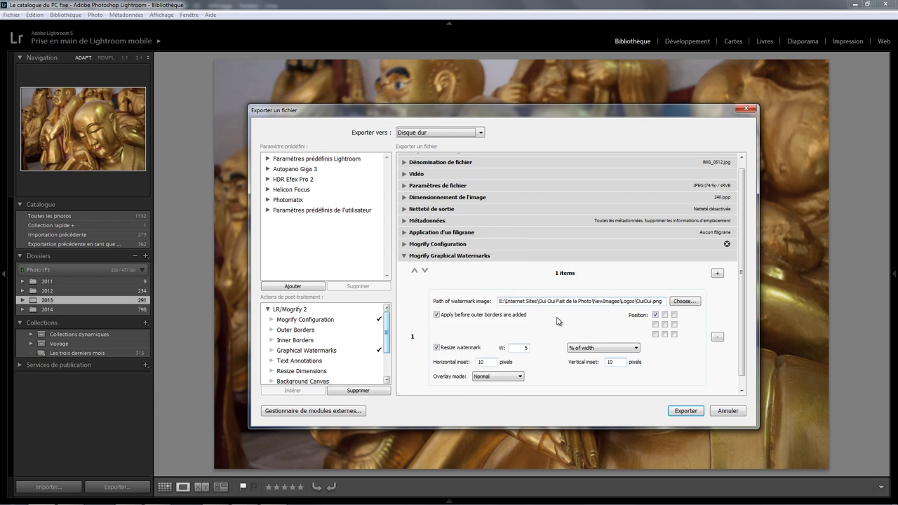
left_click(674, 325)
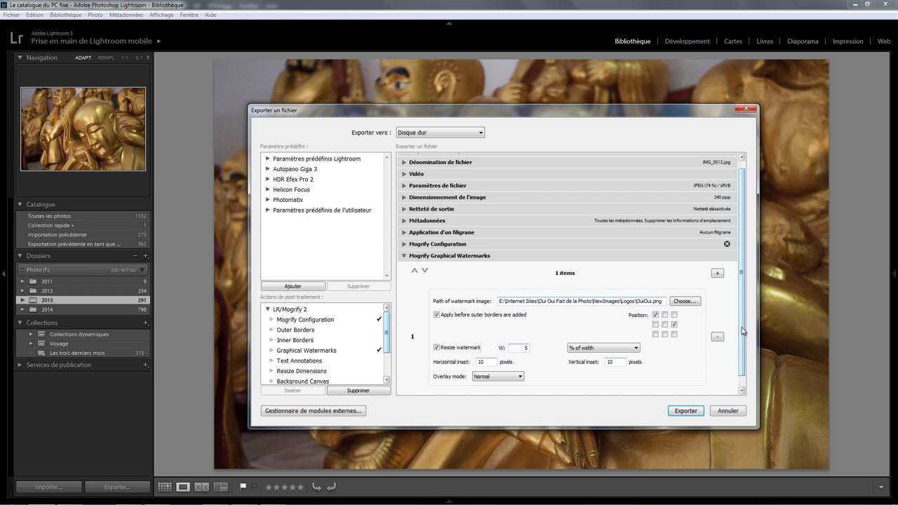
left_click_drag(746, 332, 745, 358)
Step: Add and remove a second watermark entry, then export, overwriting IMG_0512.jpg
left_click(718, 262)
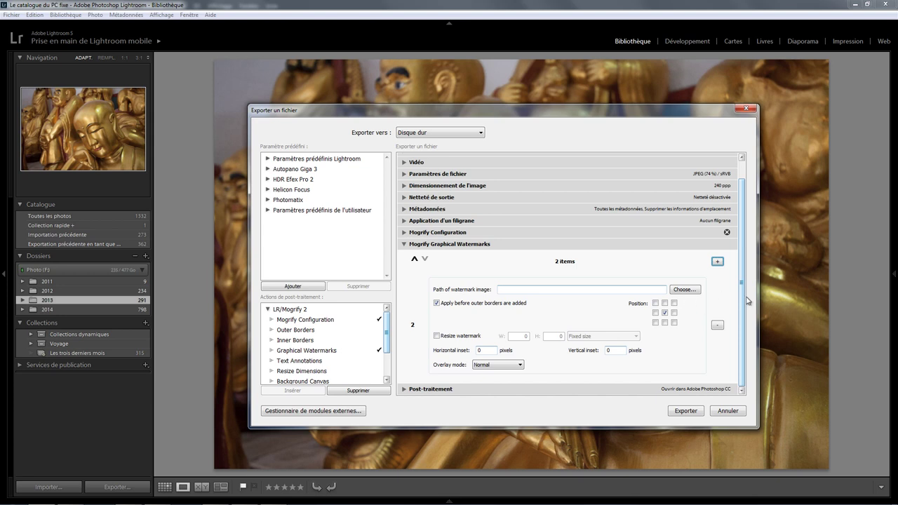
left_click_drag(742, 290, 745, 254)
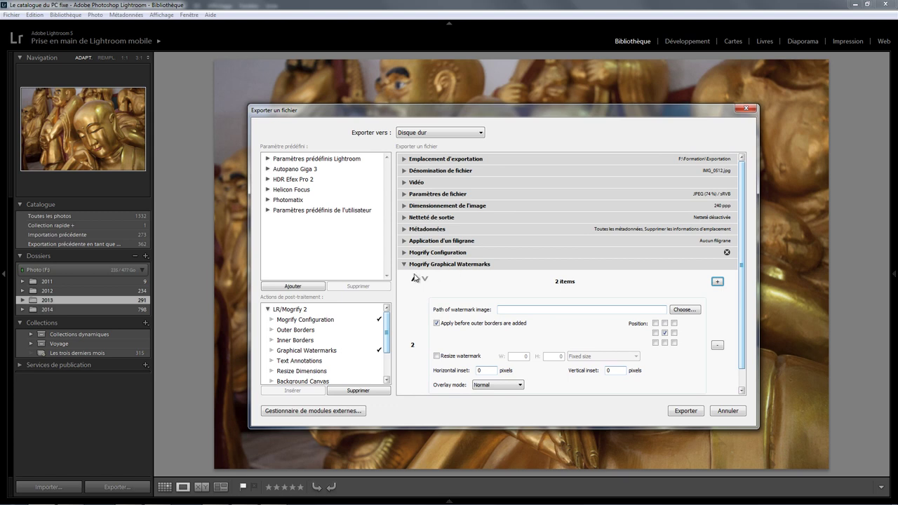
left_click(718, 345)
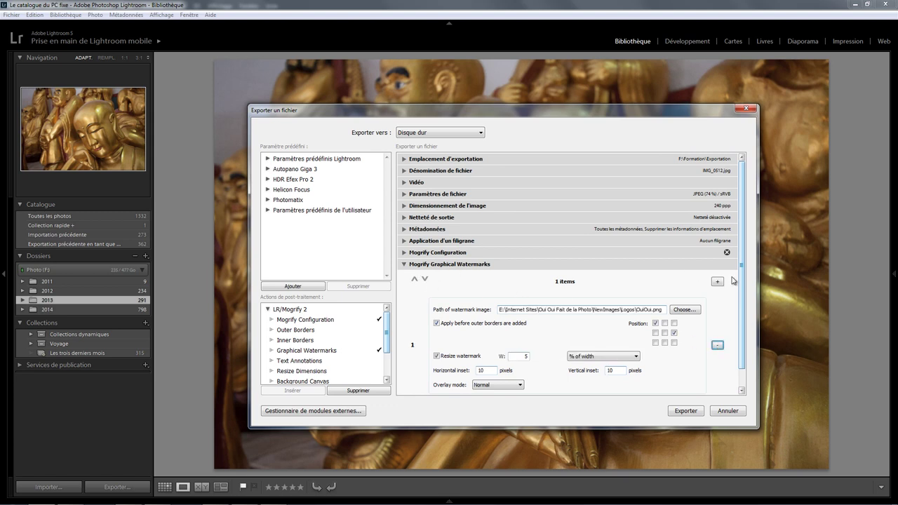
left_click_drag(742, 284, 745, 324)
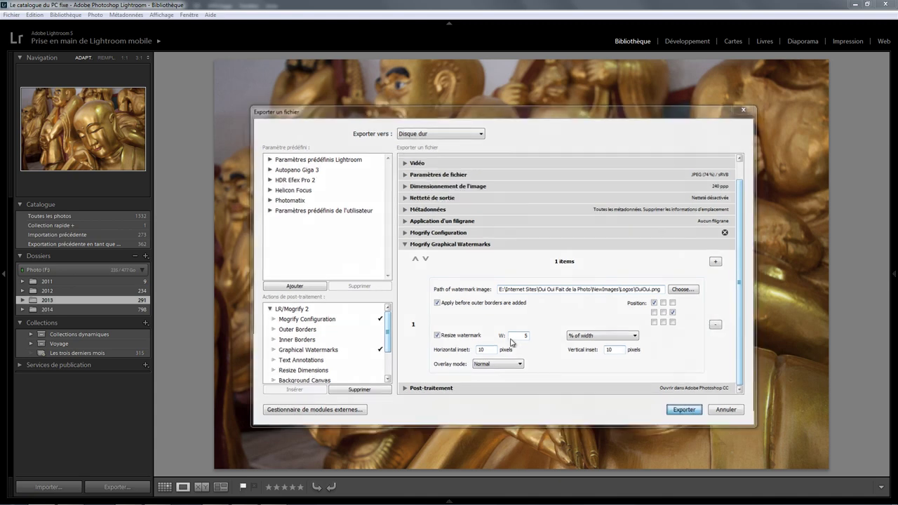
key("Return")
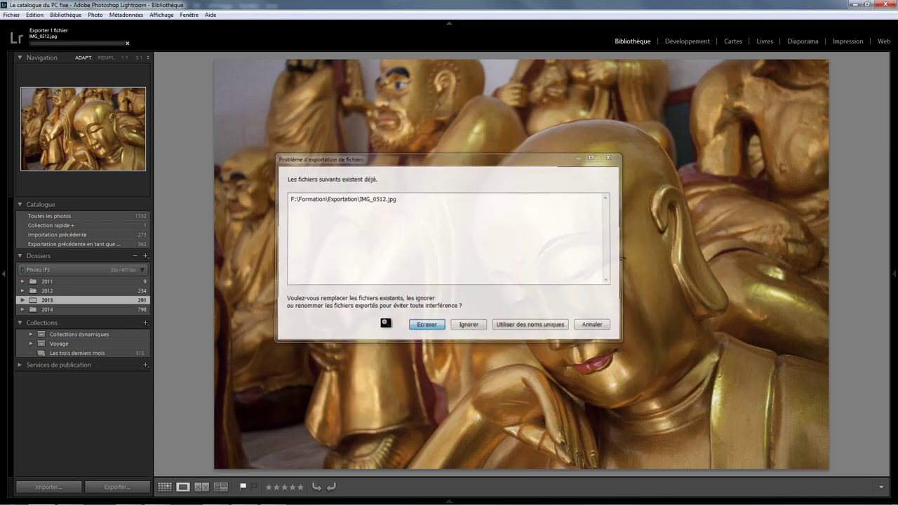
key("Return")
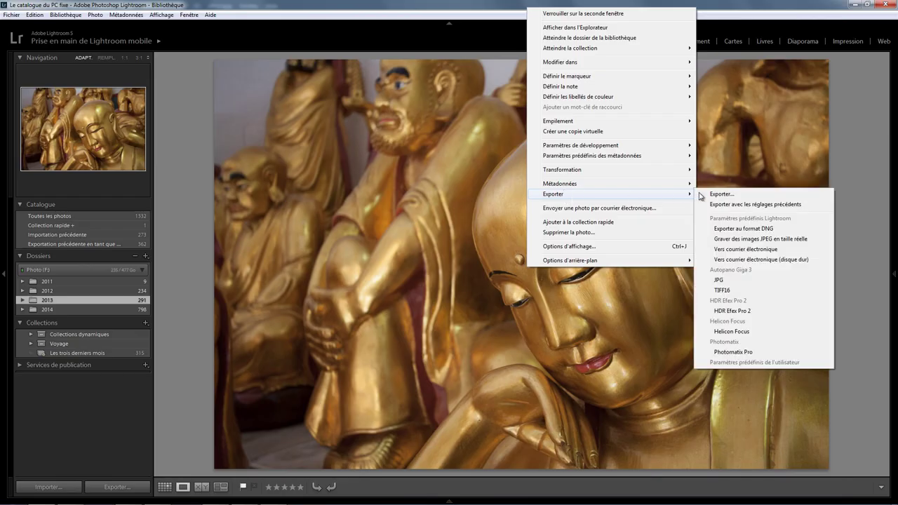
Step: Return to Lightroom and reopen the photo's export settings
left_click(706, 196)
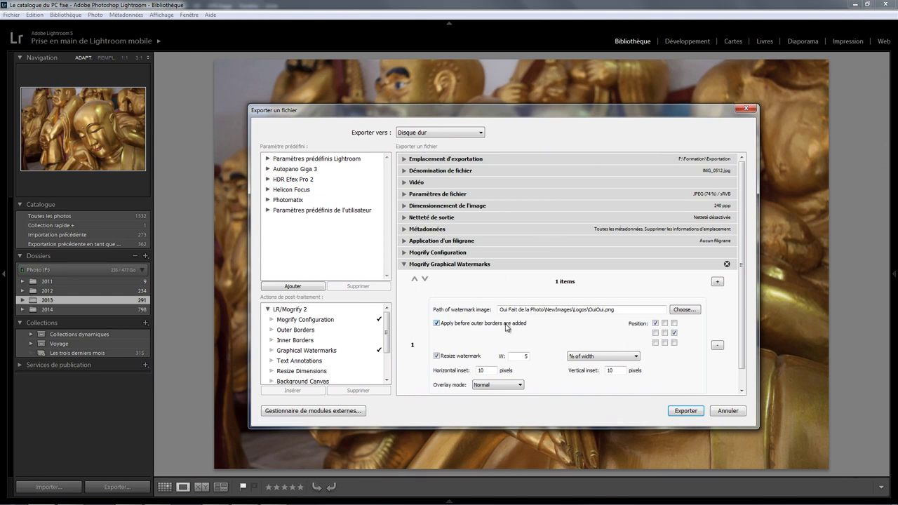
Step: Re-add Outer Borders with the watermark applied after it, and export the photo
left_click(437, 324)
double_click(298, 331)
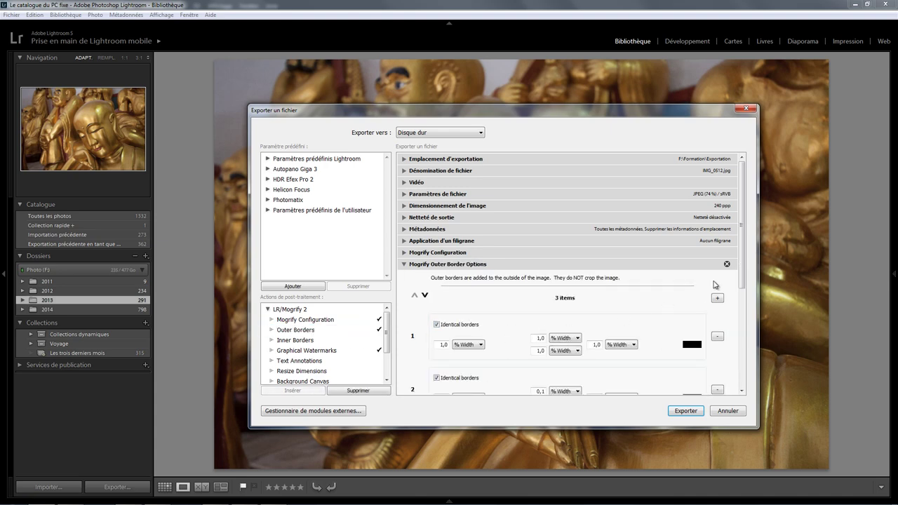
scroll(741, 257, "down", 3)
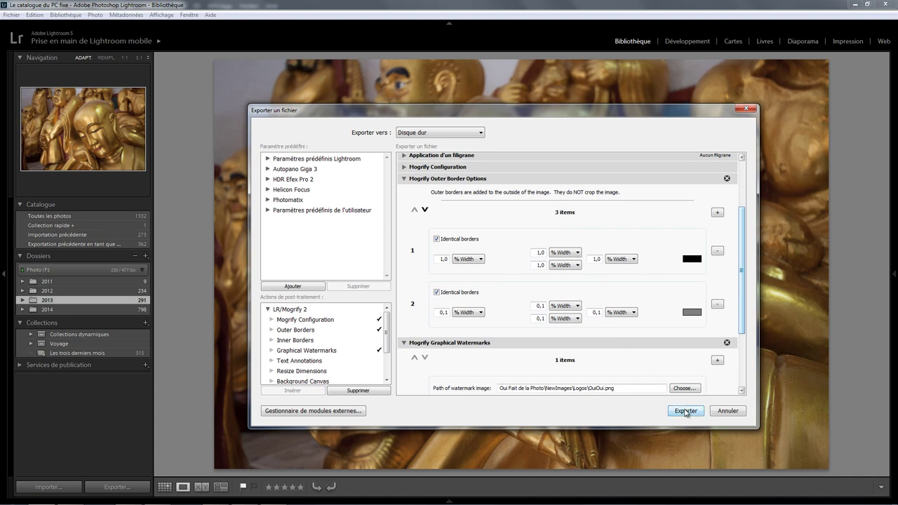
left_click(685, 411)
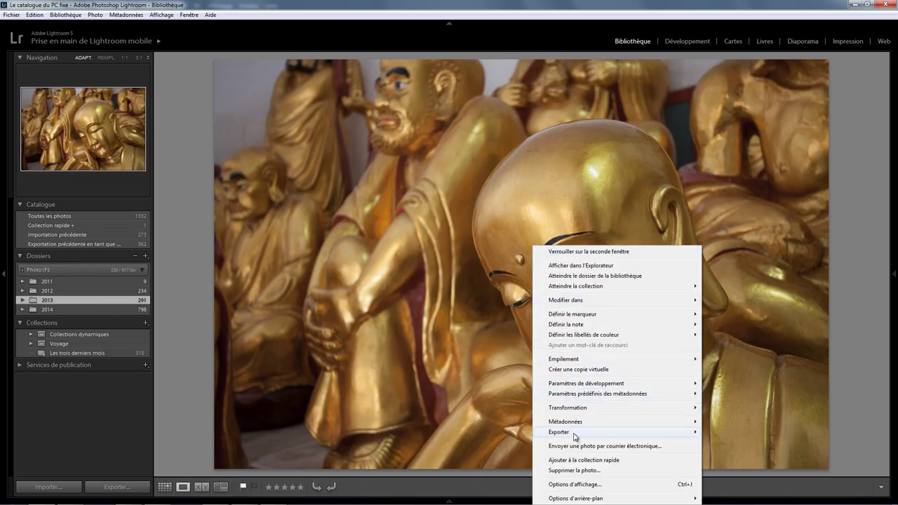
Step: Reopen the export dialog and remove the Outer Borders and Graphical Watermarks actions
mouse_move(617, 432)
left_click(719, 262)
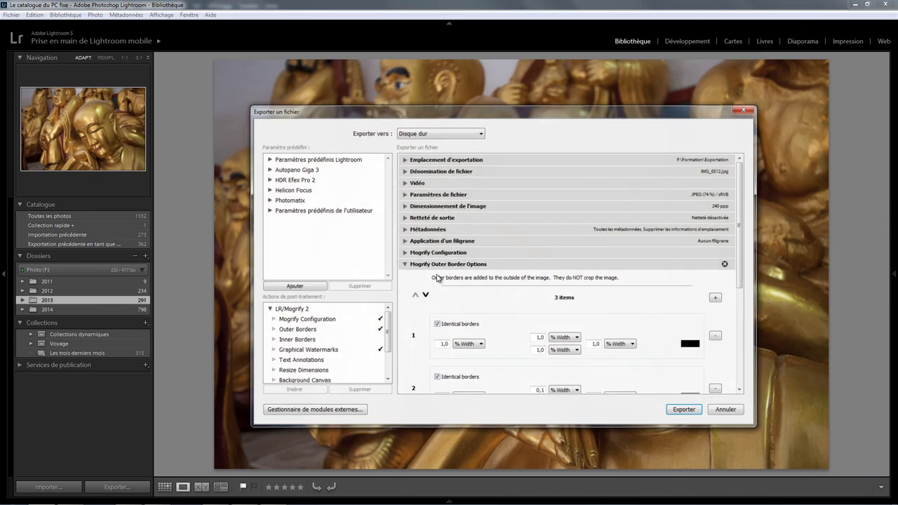
left_click_drag(388, 329, 387, 340)
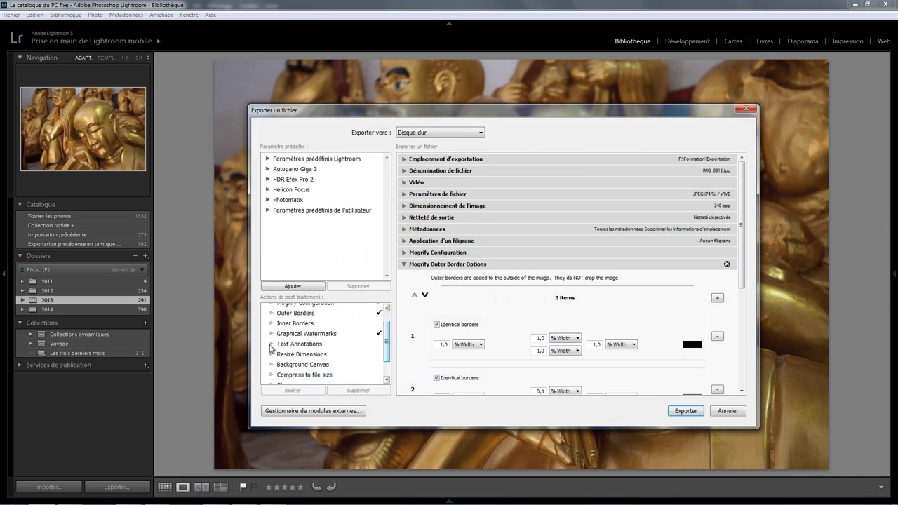
left_click(274, 345)
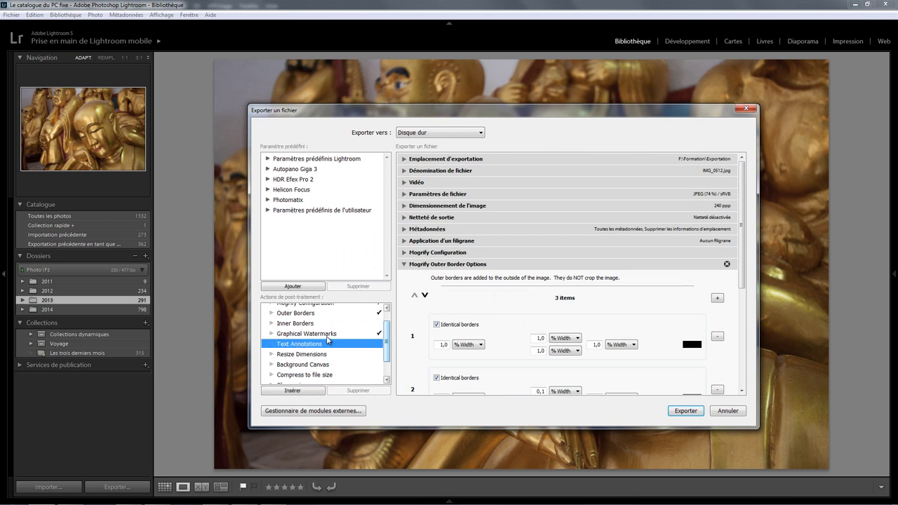
left_click(727, 265)
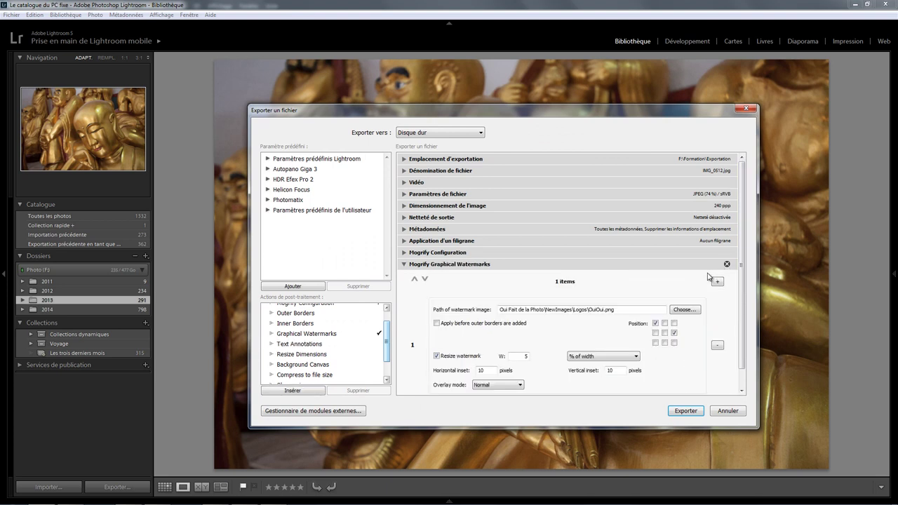
left_click(727, 265)
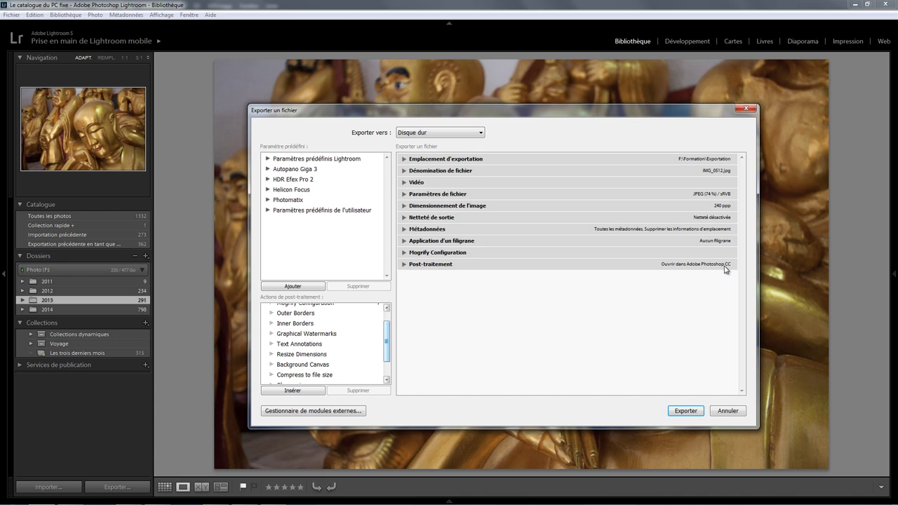
Step: Add a Text Annotations action positioned top-left with vertical text
left_click(305, 345)
double_click(306, 345)
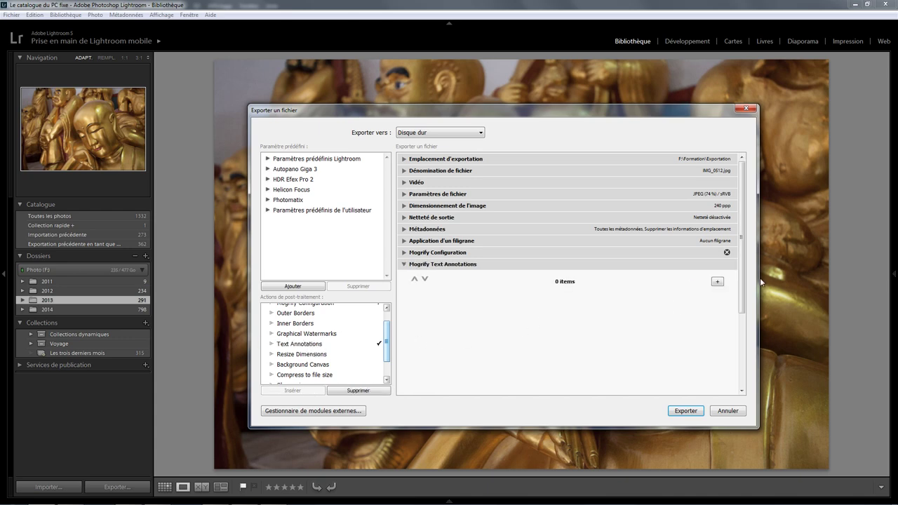
scroll(702, 298, "down", 2)
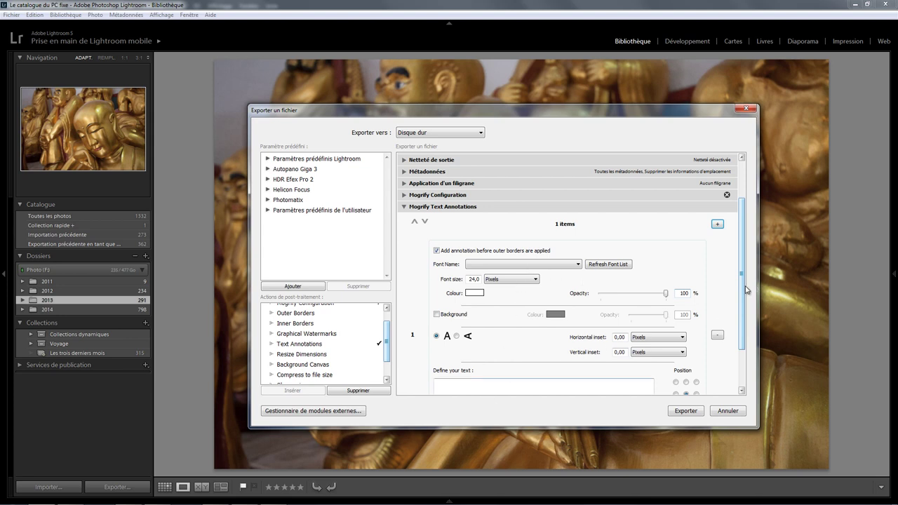
scroll(737, 311, "down", 1)
scroll(737, 311, "down", 1)
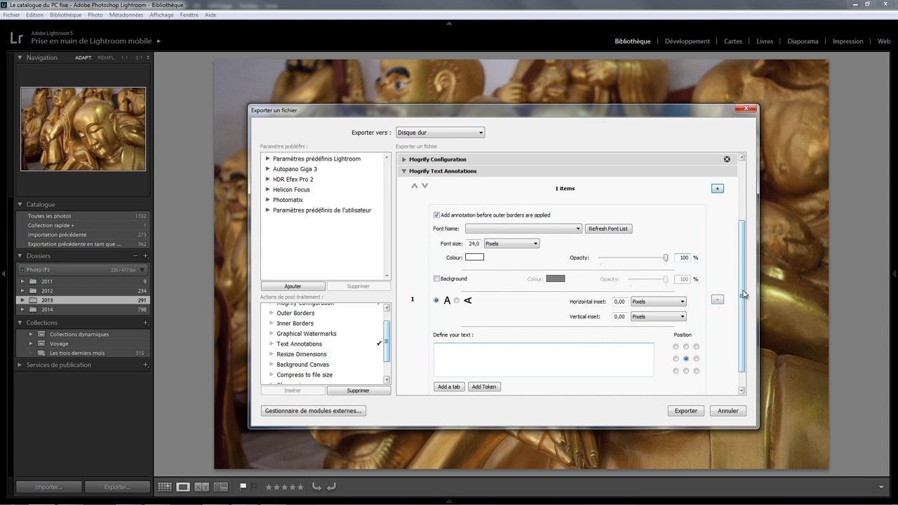
left_click_drag(743, 295, 744, 236)
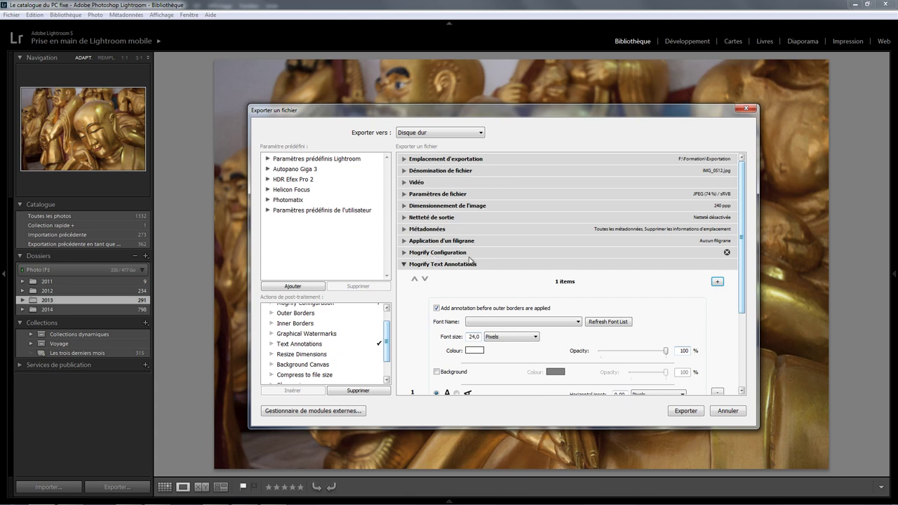
left_click_drag(744, 225, 742, 302)
left_click(675, 325)
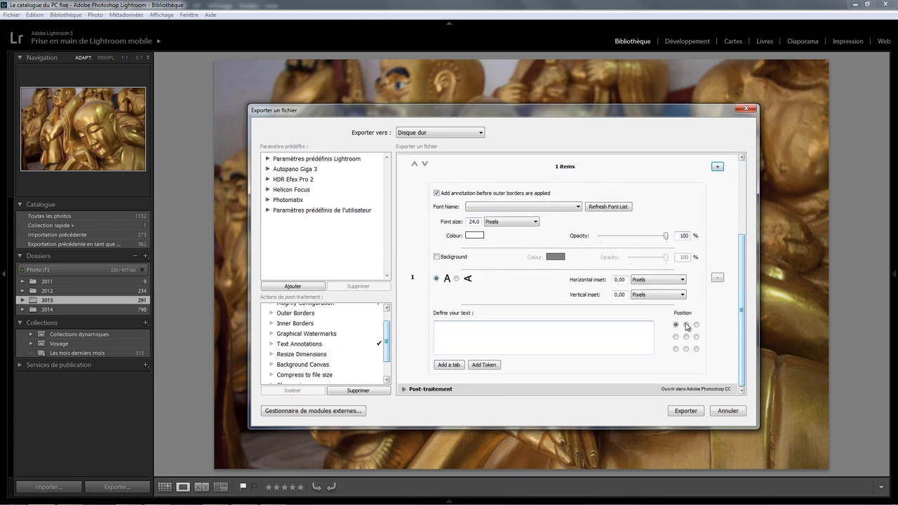
left_click(686, 325)
left_click(676, 324)
left_click(452, 326)
type("Essai")
left_click(456, 278)
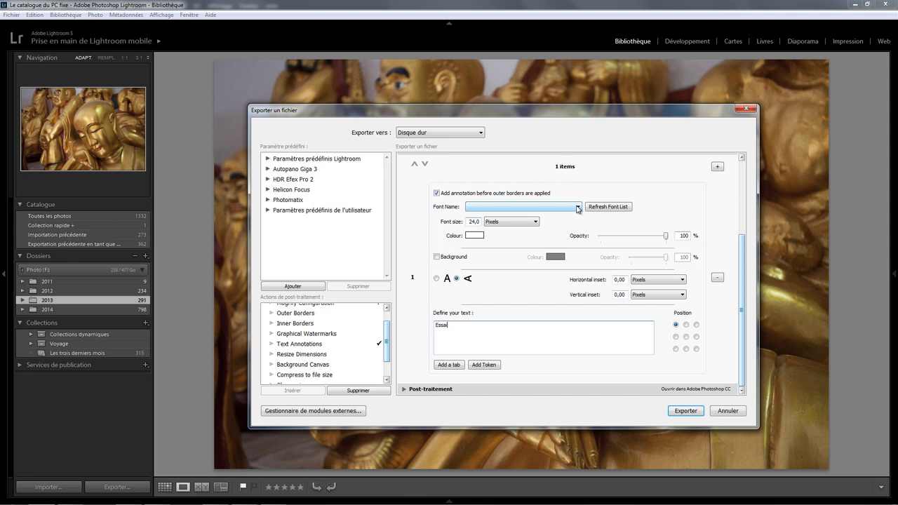
Step: Set the annotation to Arial Narrow, sized in % of width, at 72% opacity, no background
left_click(579, 208)
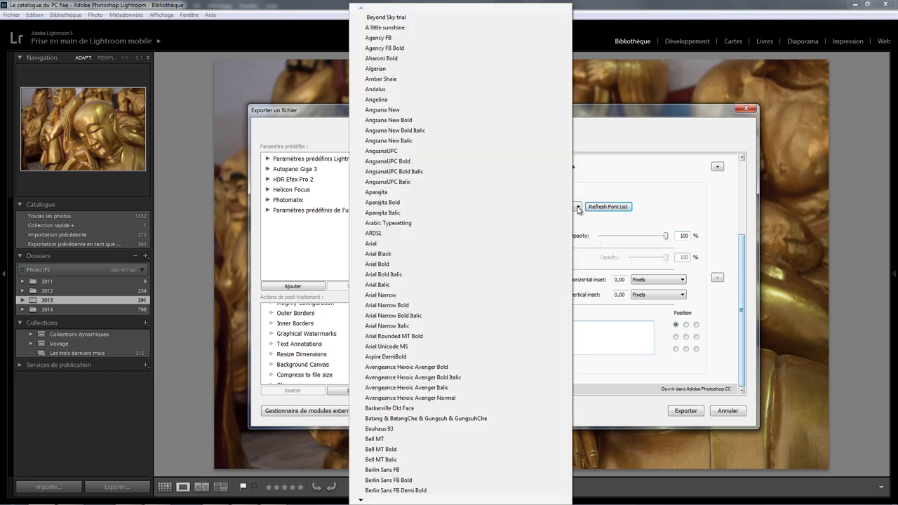
left_click(668, 205)
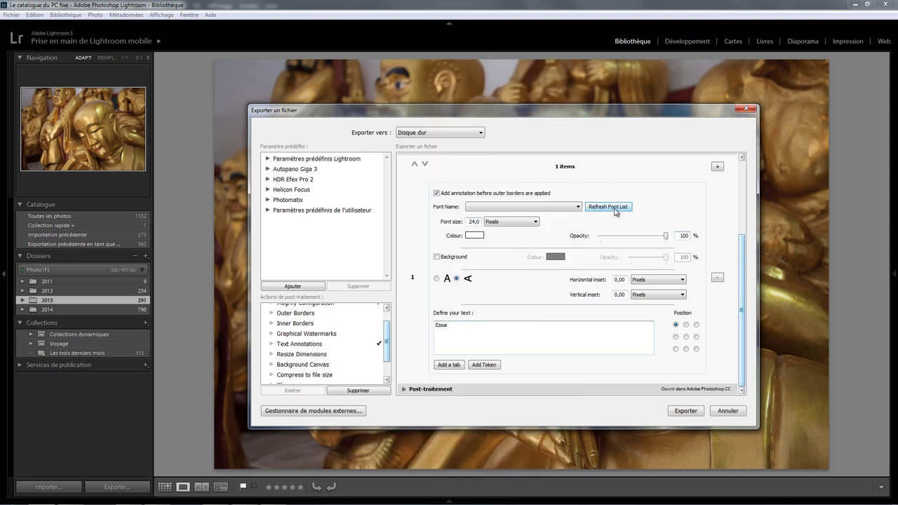
left_click(579, 208)
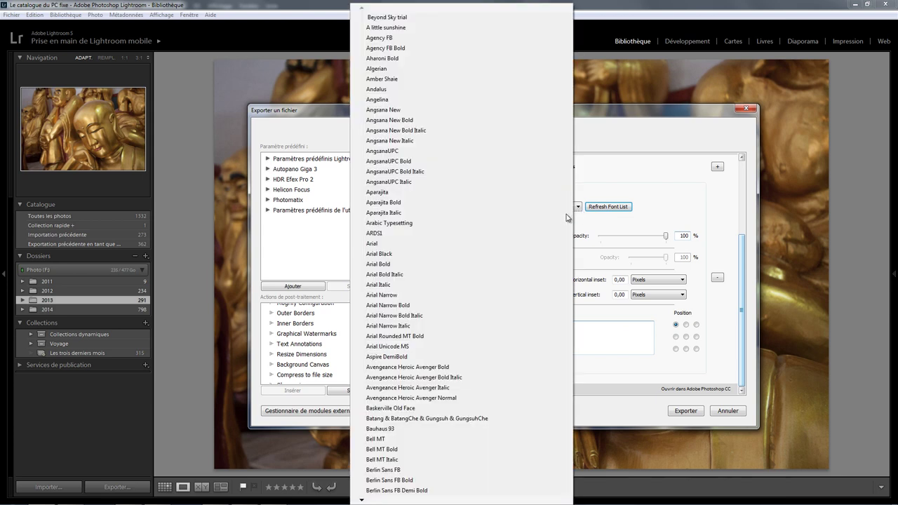
left_click(390, 294)
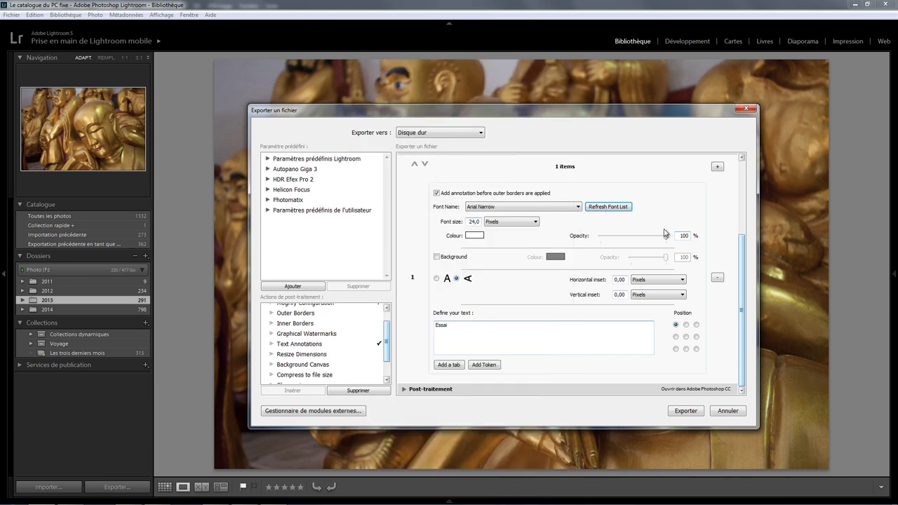
left_click(518, 223)
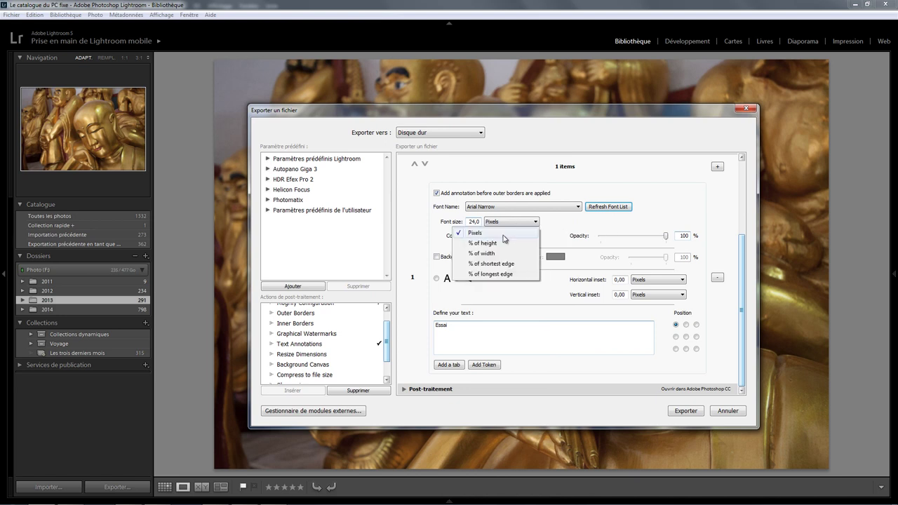
left_click(482, 254)
type("2")
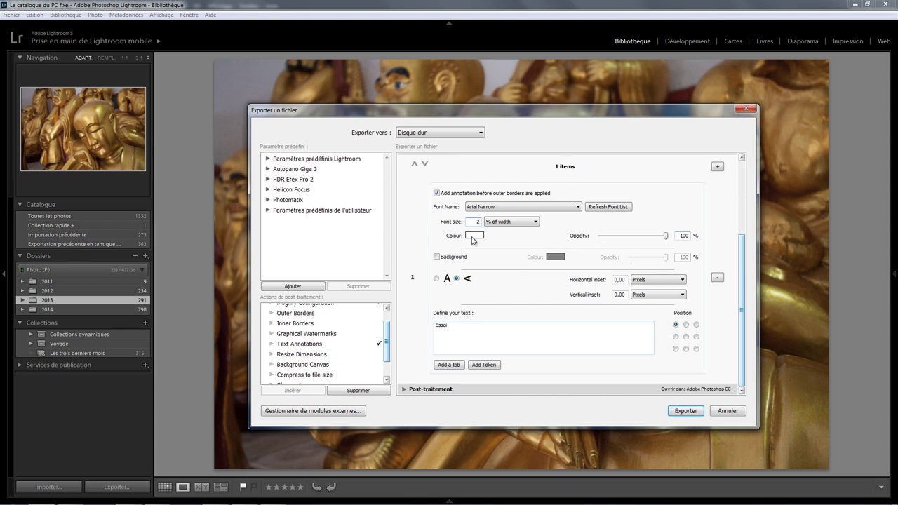
left_click_drag(666, 236, 647, 240)
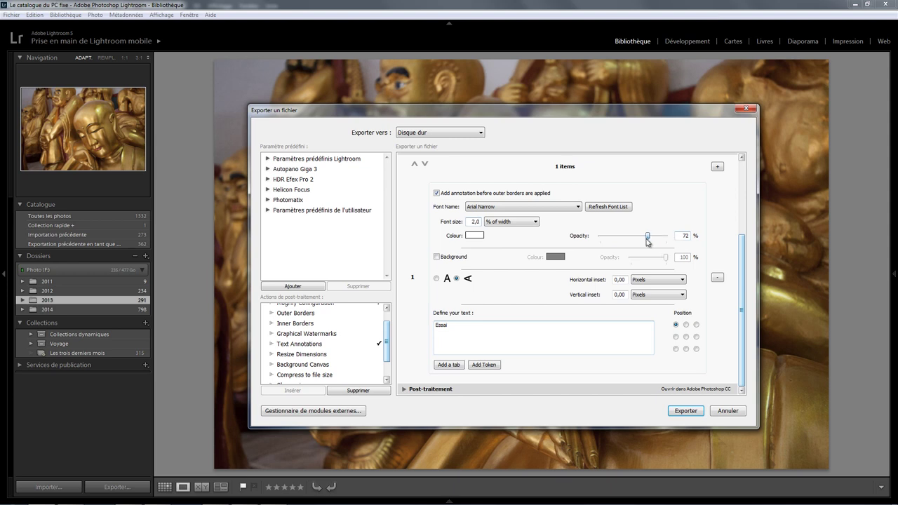
left_click(446, 259)
left_click(445, 259)
Step: Set the annotation's horizontal inset to 5% of width
left_click(651, 281)
left_click(638, 313)
left_click(626, 279)
type("5")
key("Tab")
key("Tab")
Step: Export with the Essai annotation, overwriting the existing IMG_0512.jpg
left_click(682, 413)
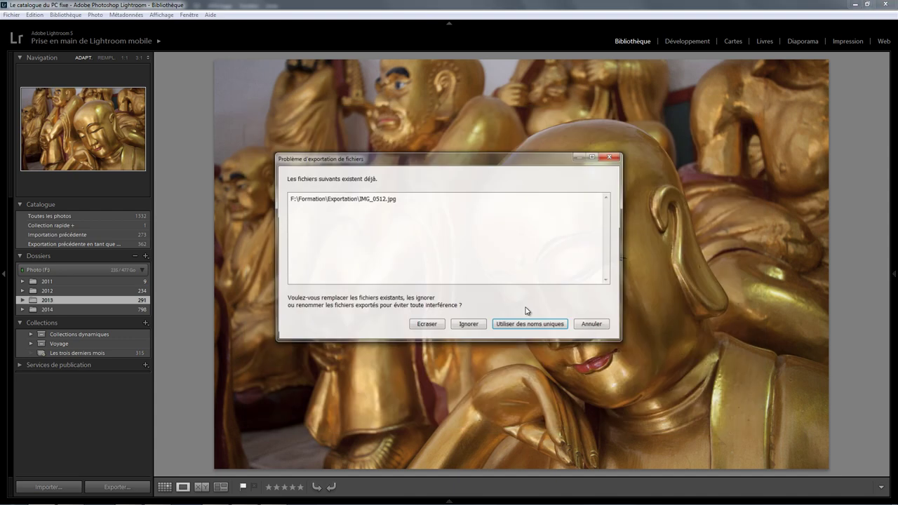
left_click(432, 326)
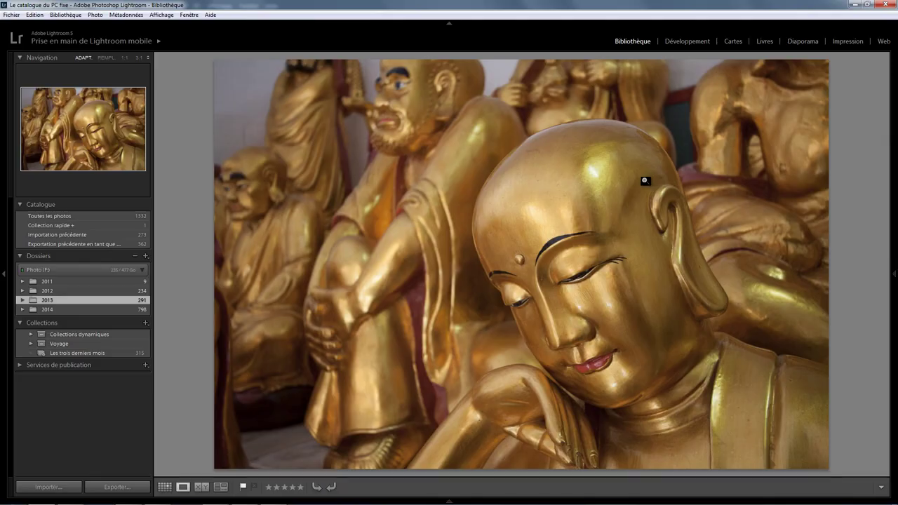
Step: Reopen the export settings and measure the first annotation's vertical inset in % of width
right_click(562, 226)
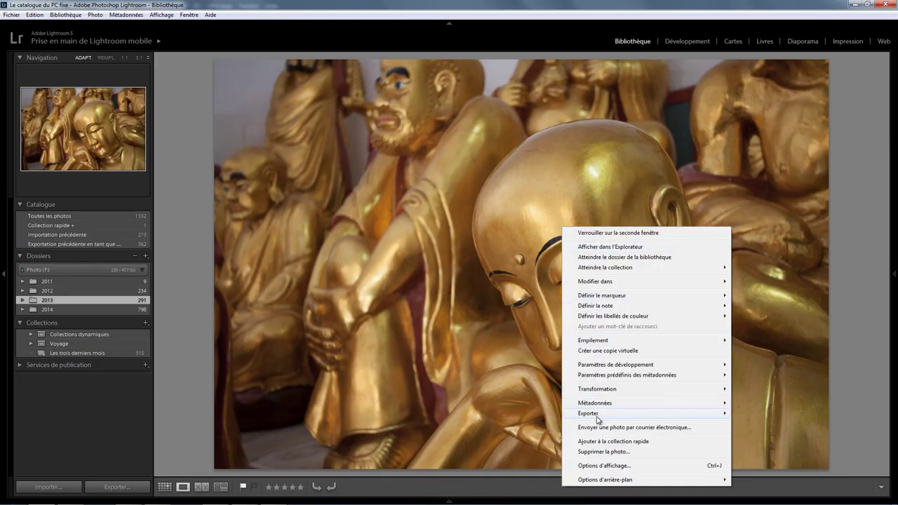
mouse_move(588, 413)
left_click(755, 246)
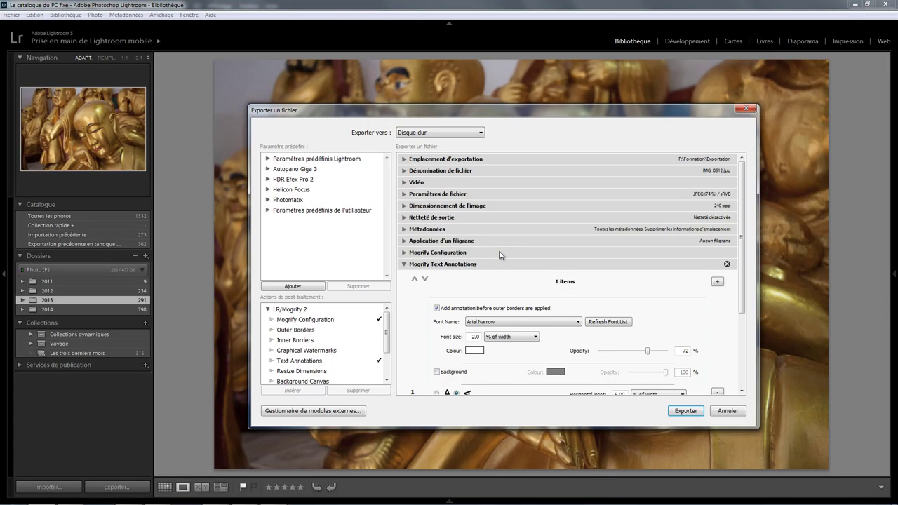
left_click_drag(741, 246, 709, 262)
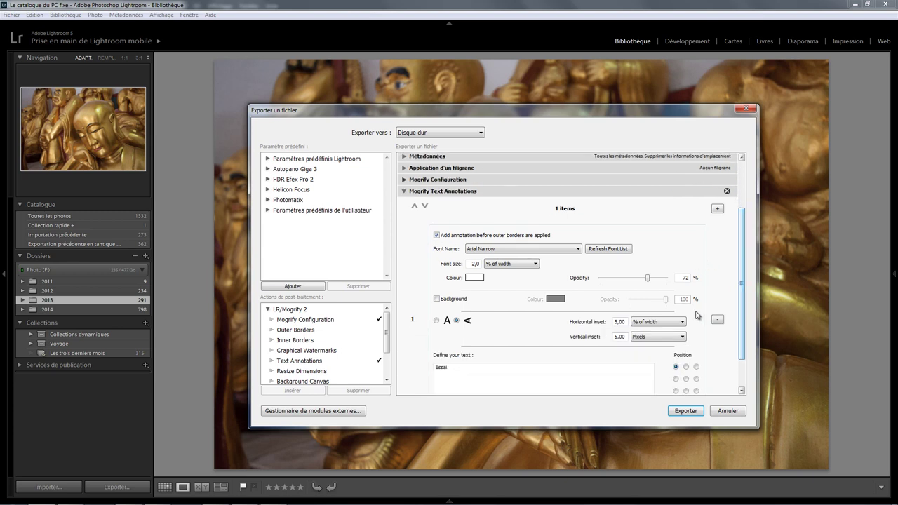
left_click(647, 337)
left_click(631, 368)
Step: Add a second text annotation reading 'essai 2' anchored at the bottom-right
left_click(717, 209)
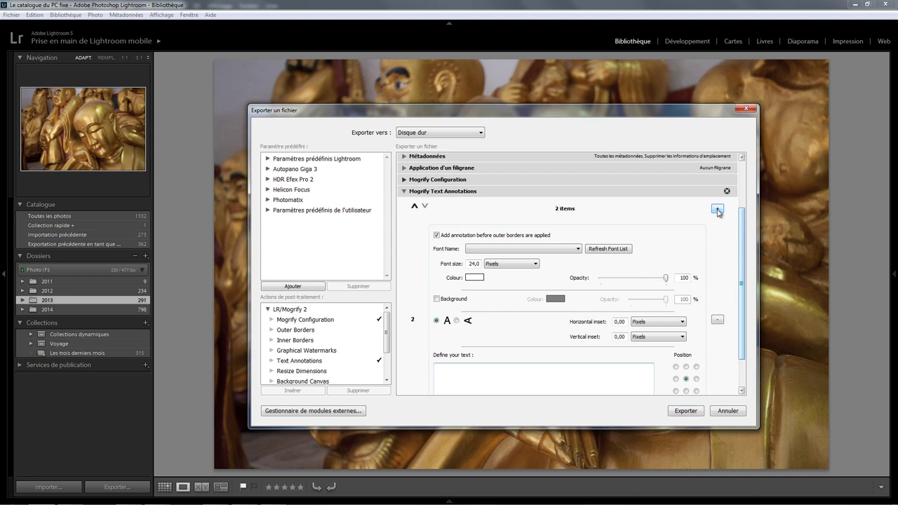
left_click_drag(742, 239, 741, 242)
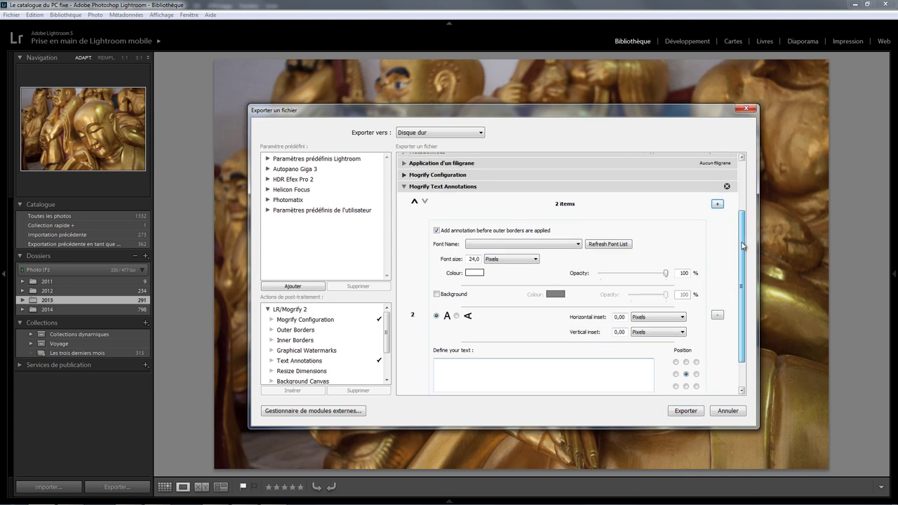
left_click(696, 386)
left_click(511, 368)
type("essai 2")
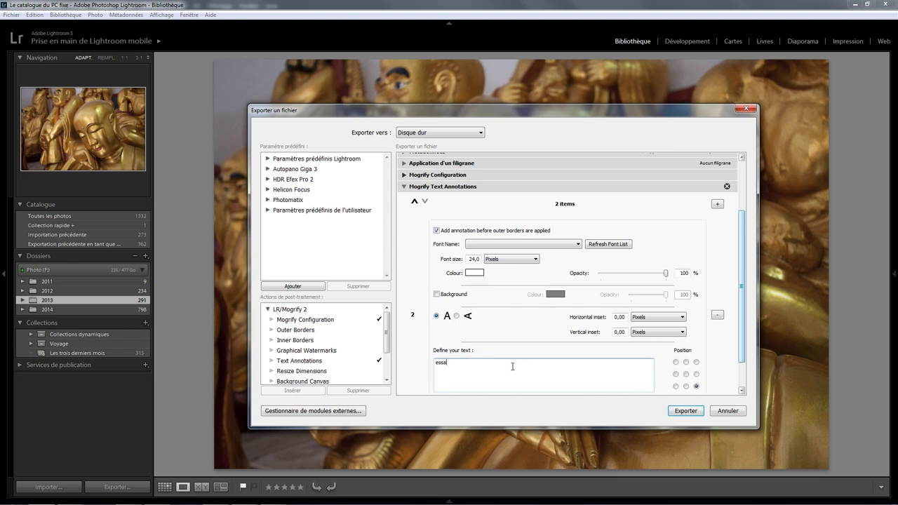
left_click(555, 246)
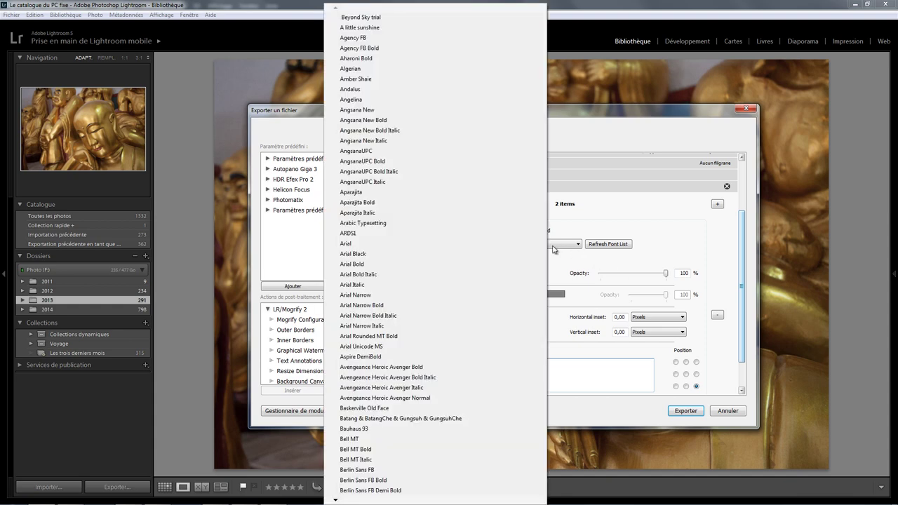
Step: Make 'essai 2' light green Arial over a background at 31% opacity
left_click(352, 243)
left_click(474, 273)
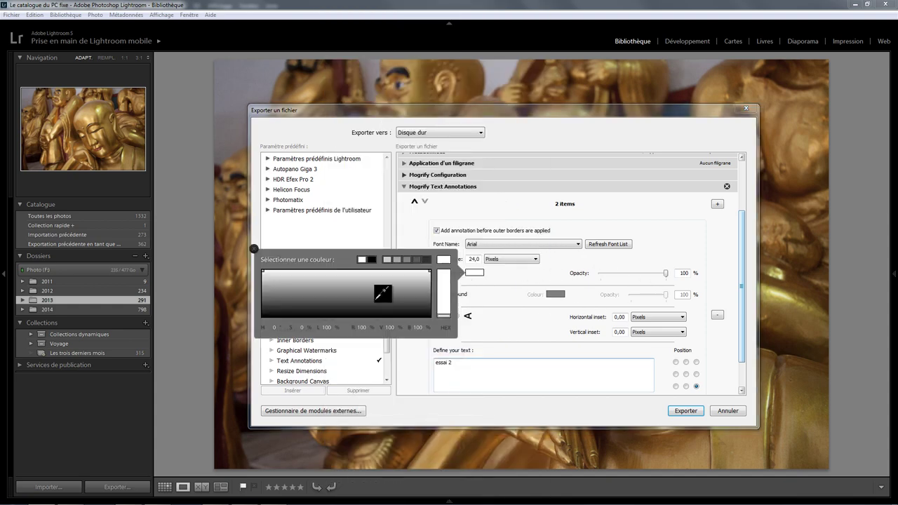
left_click(444, 301)
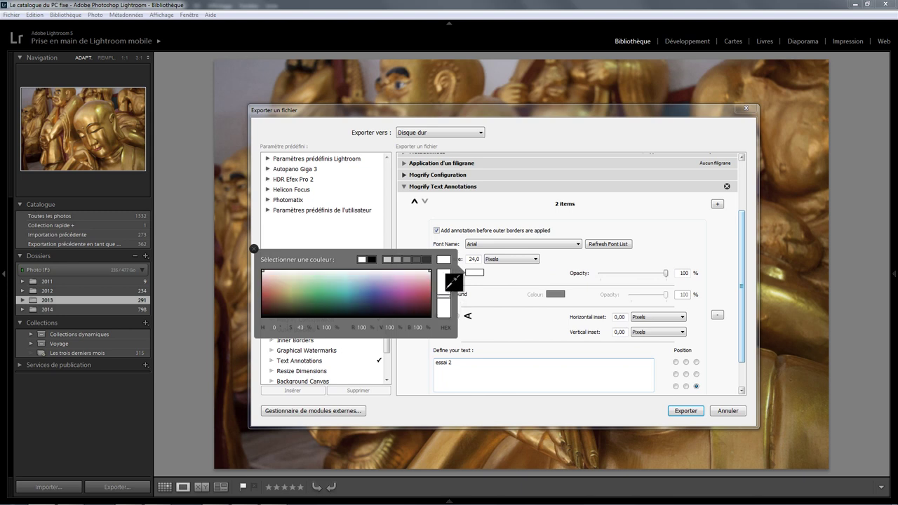
left_click_drag(425, 285, 302, 284)
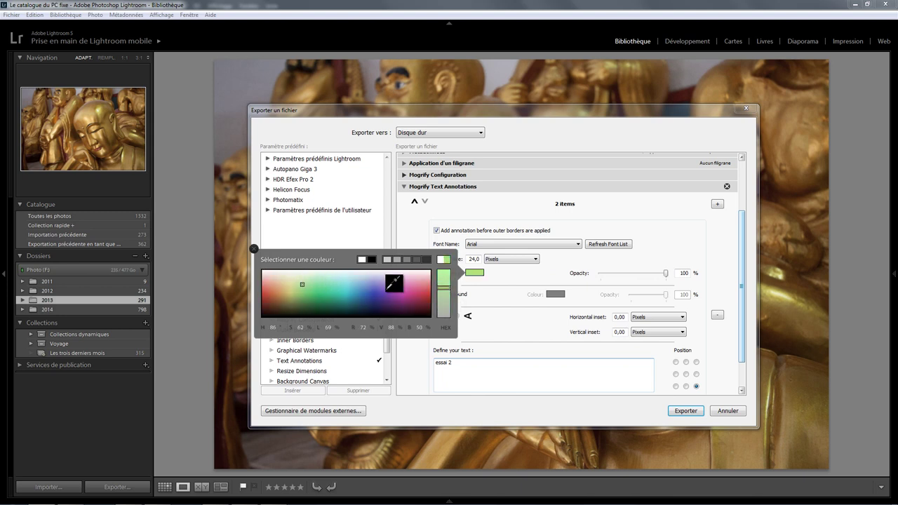
left_click(254, 250)
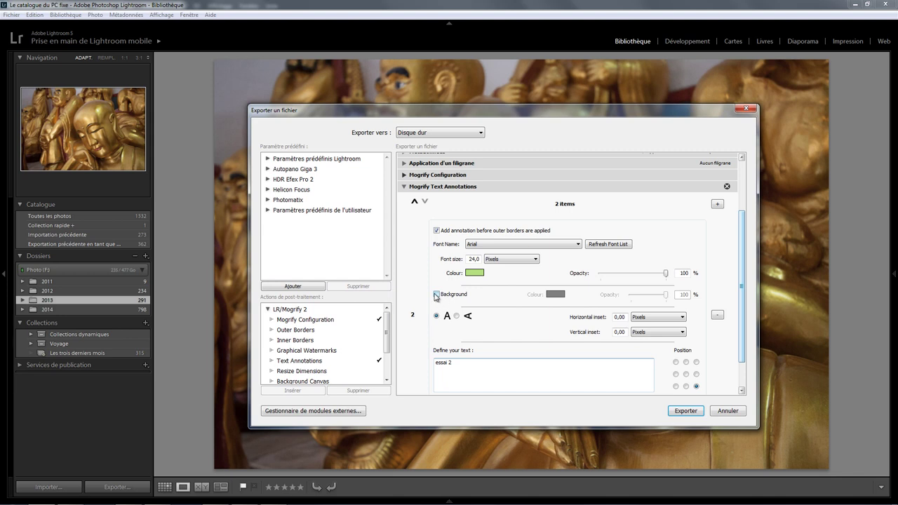
left_click(436, 294)
left_click_drag(666, 294, 643, 295)
Step: Set the font size to 20% of width and both insets to 20% of width
left_click(487, 260)
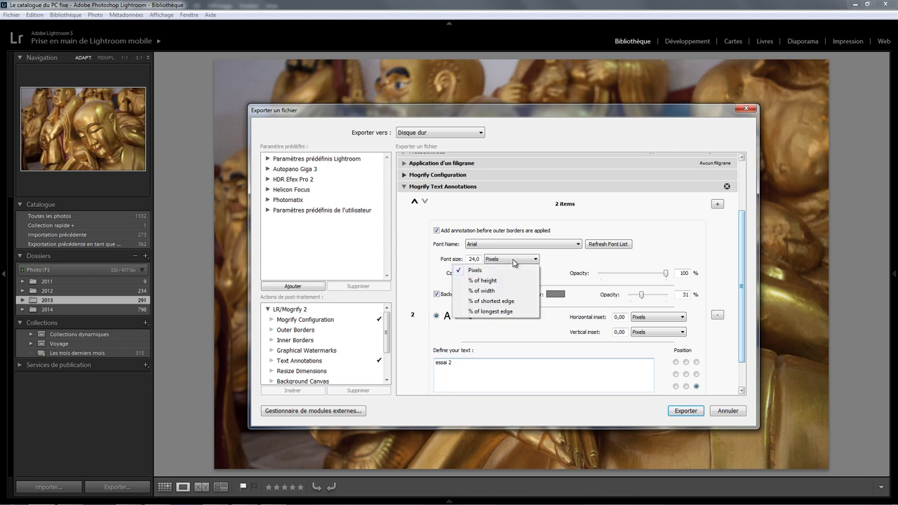
left_click(494, 294)
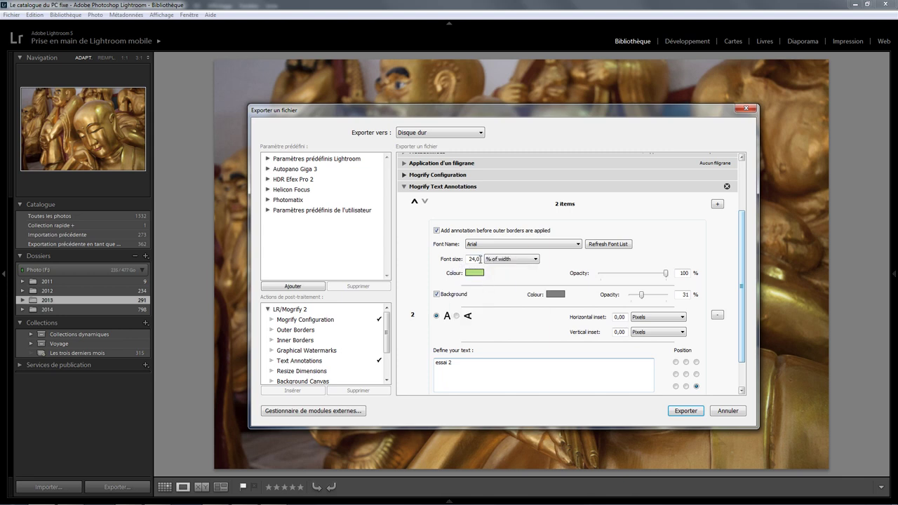
double_click(480, 258)
type("20")
left_click(654, 320)
left_click(636, 349)
left_click(653, 333)
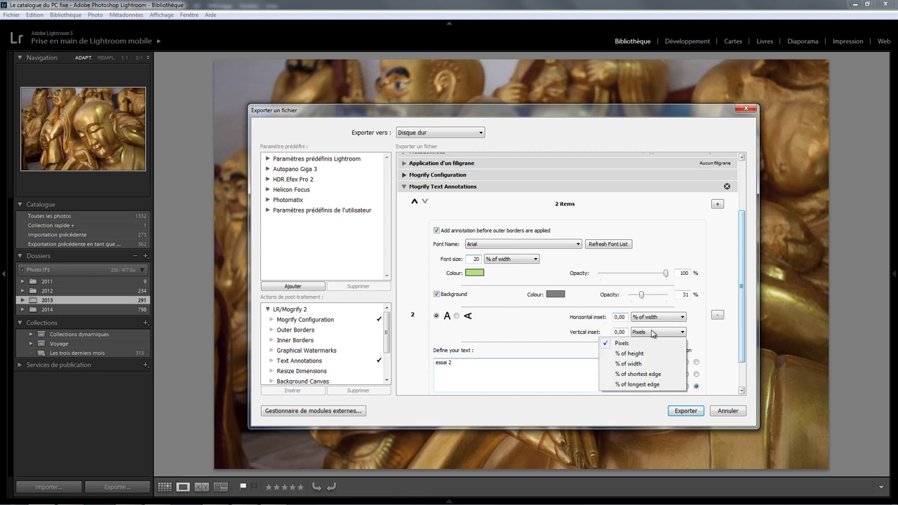
left_click(644, 364)
left_click(620, 317)
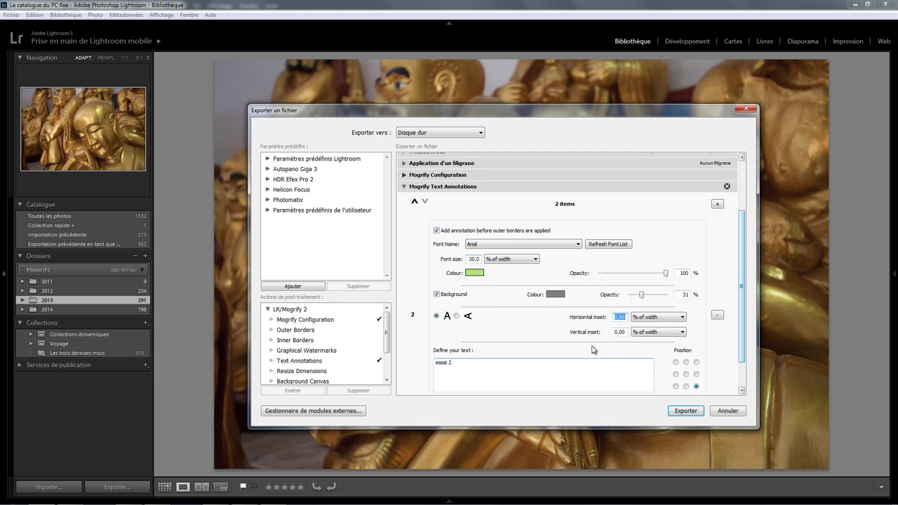
type("20")
key("Tab")
key("Tab")
key("Tab")
scroll(741, 322, "down", 1)
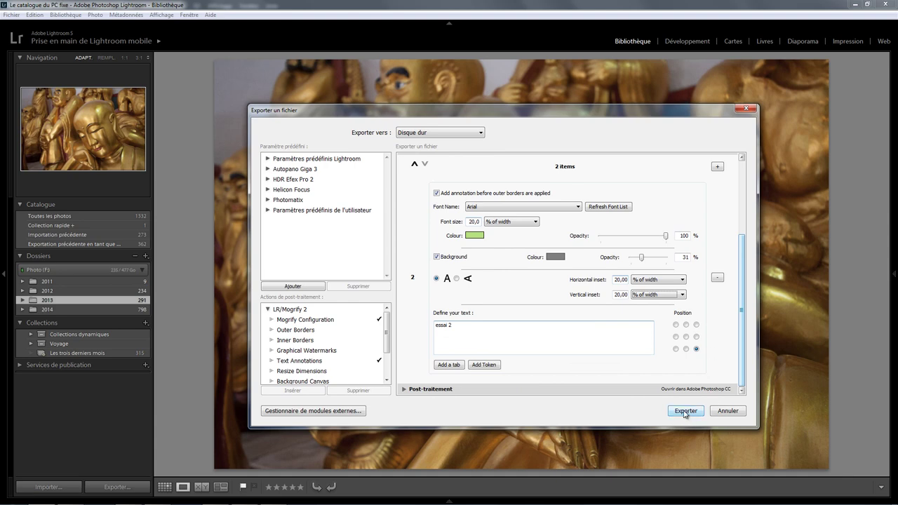
Step: Export, overwriting the existing IMG_0512.jpg, and reload the updated image in Photoshop
left_click(684, 412)
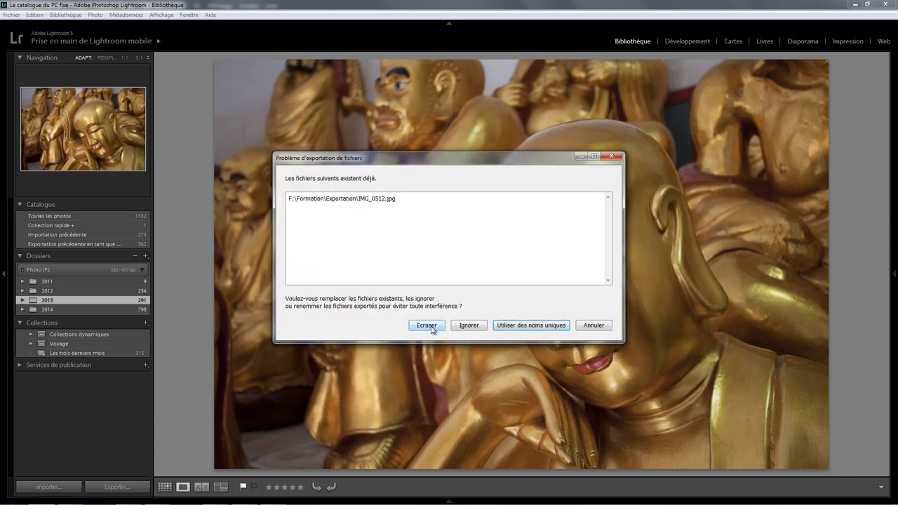
left_click(434, 327)
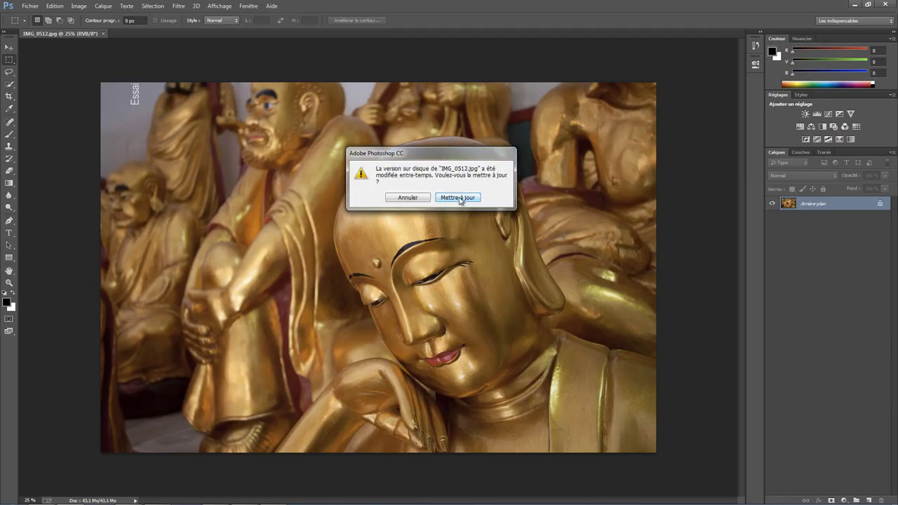
left_click(459, 199)
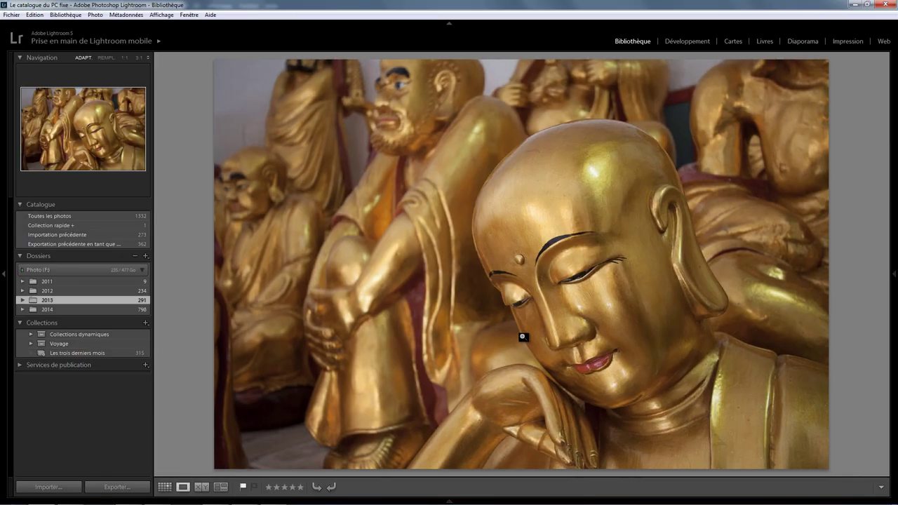
Step: Reopen the export settings for IMG_0512.jpg and remove the Mogrify Text Annotations section
right_click(521, 337)
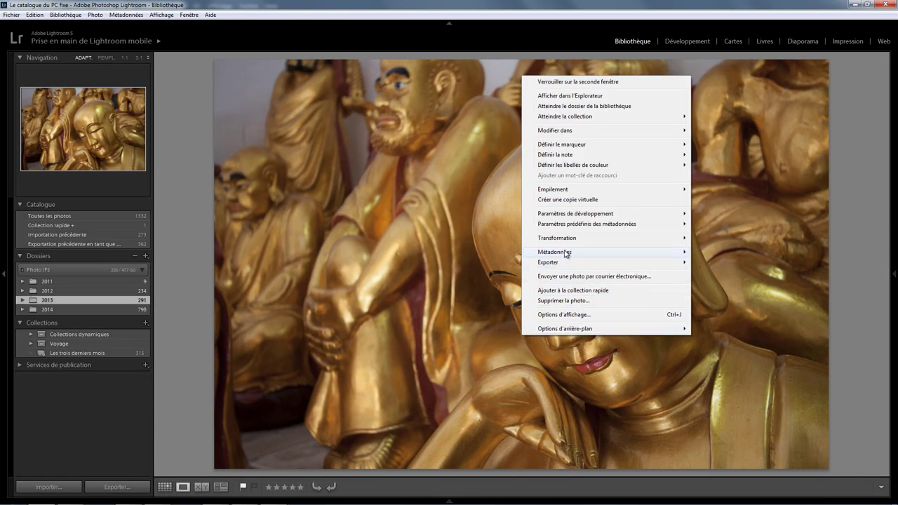
left_click(718, 265)
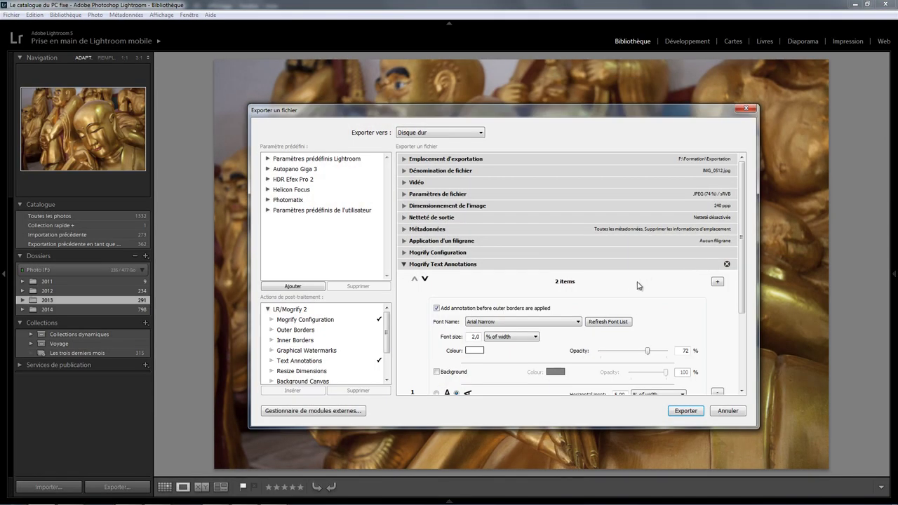
left_click(727, 264)
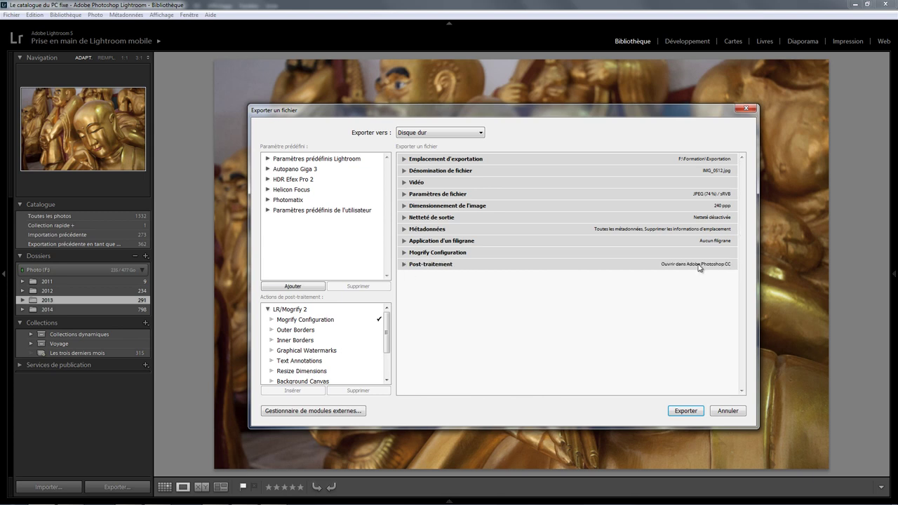
left_click_drag(387, 335, 387, 348)
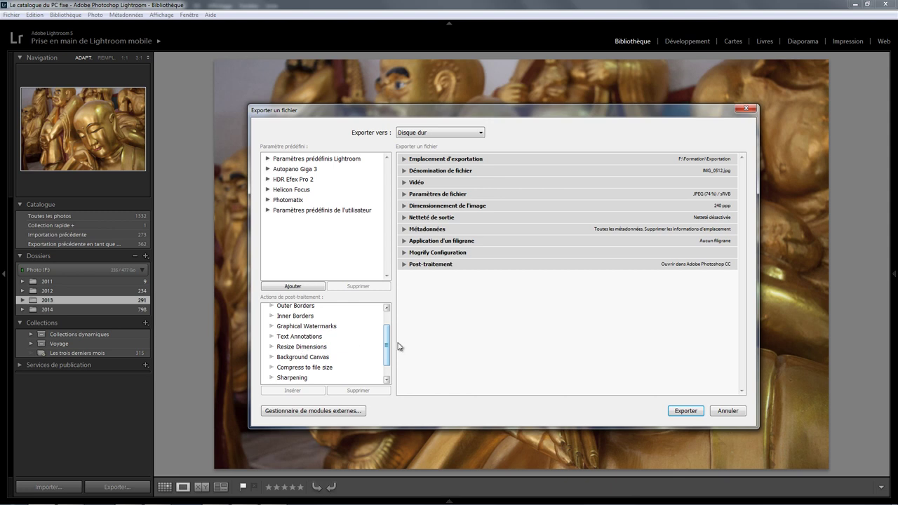
left_click_drag(390, 344, 388, 359)
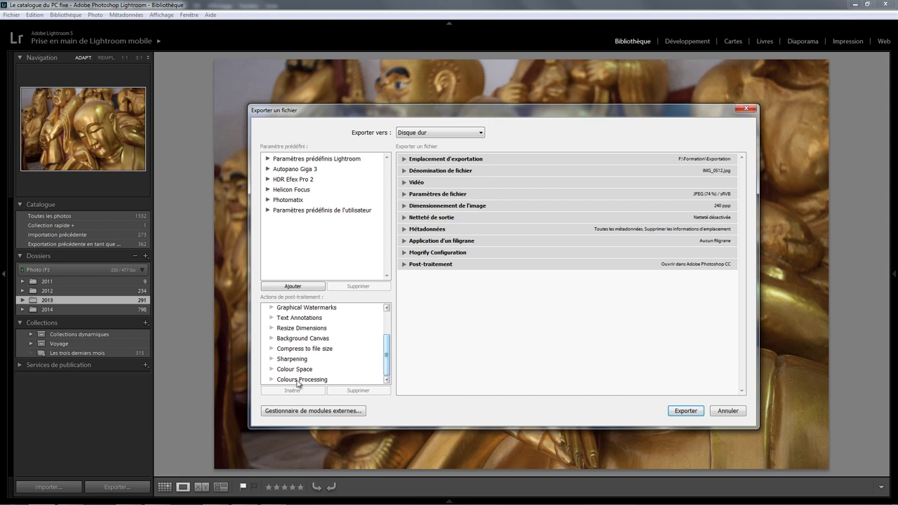
double_click(297, 379)
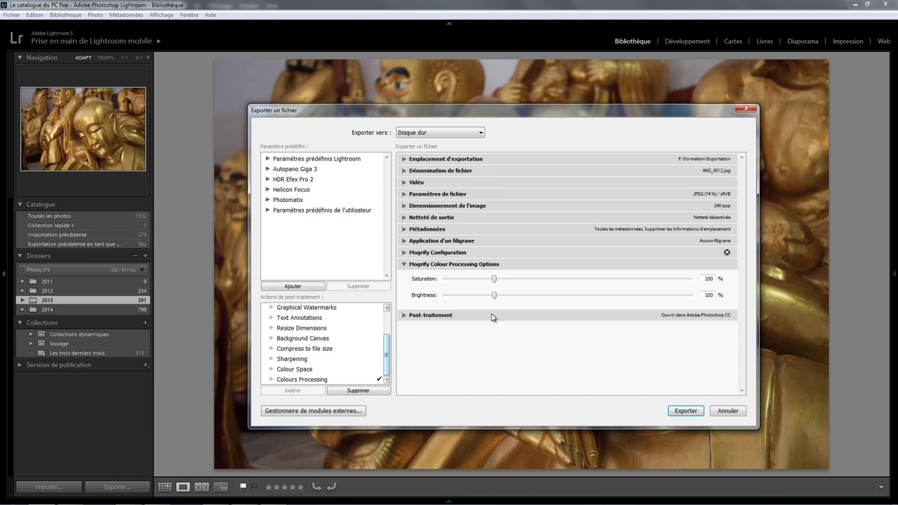
left_click(381, 380)
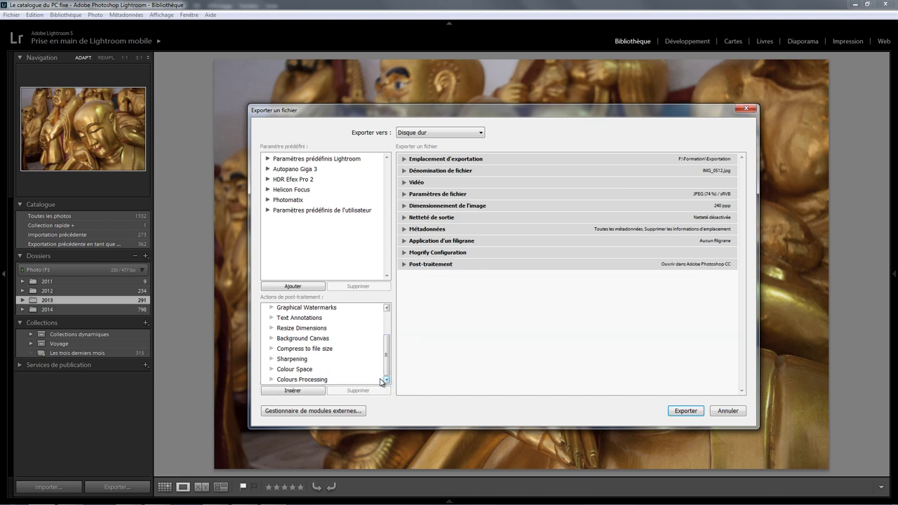